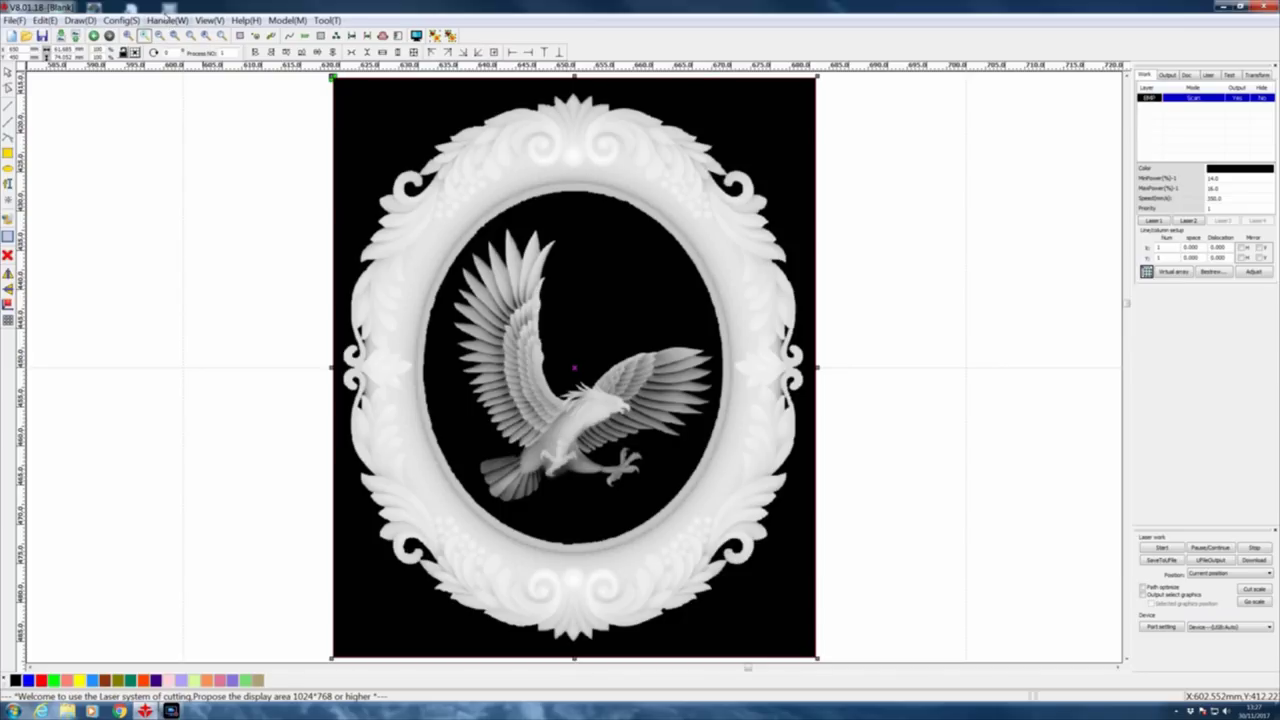
Step: Check the eagle bitmap's pixel dimensions and resolution in the Bitmap handle settings
click(167, 20)
click(189, 48)
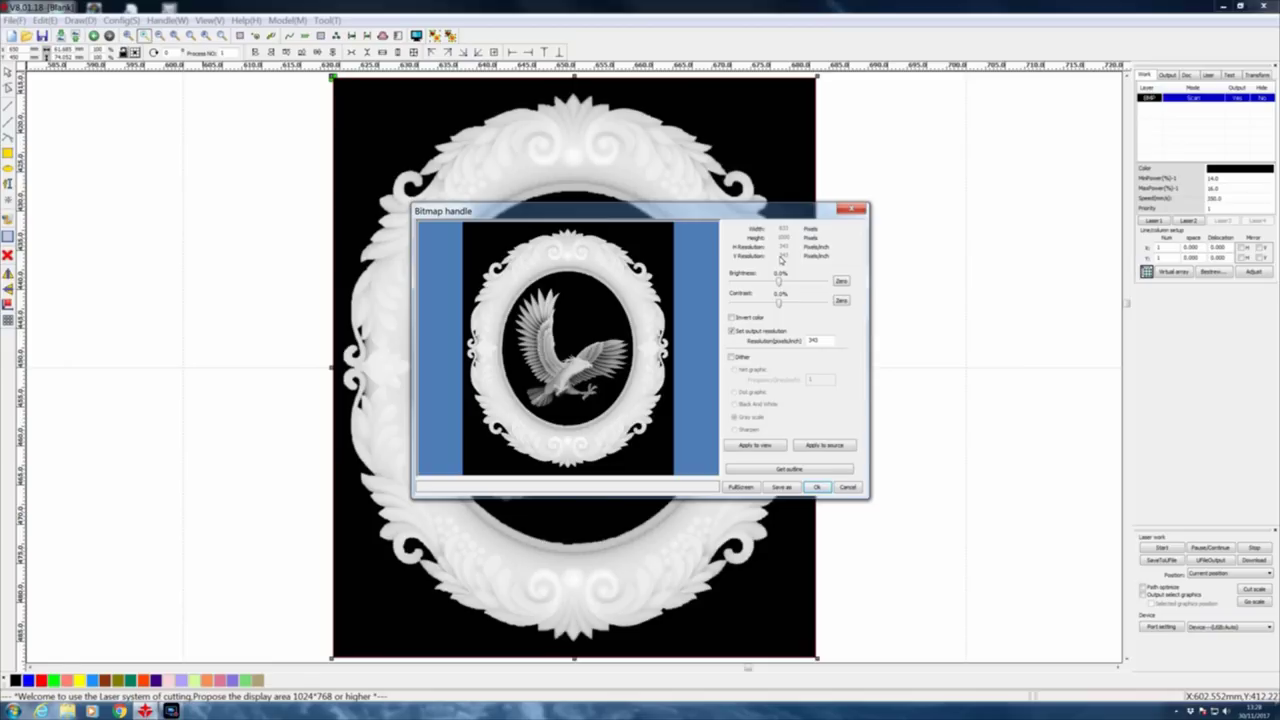
click(817, 488)
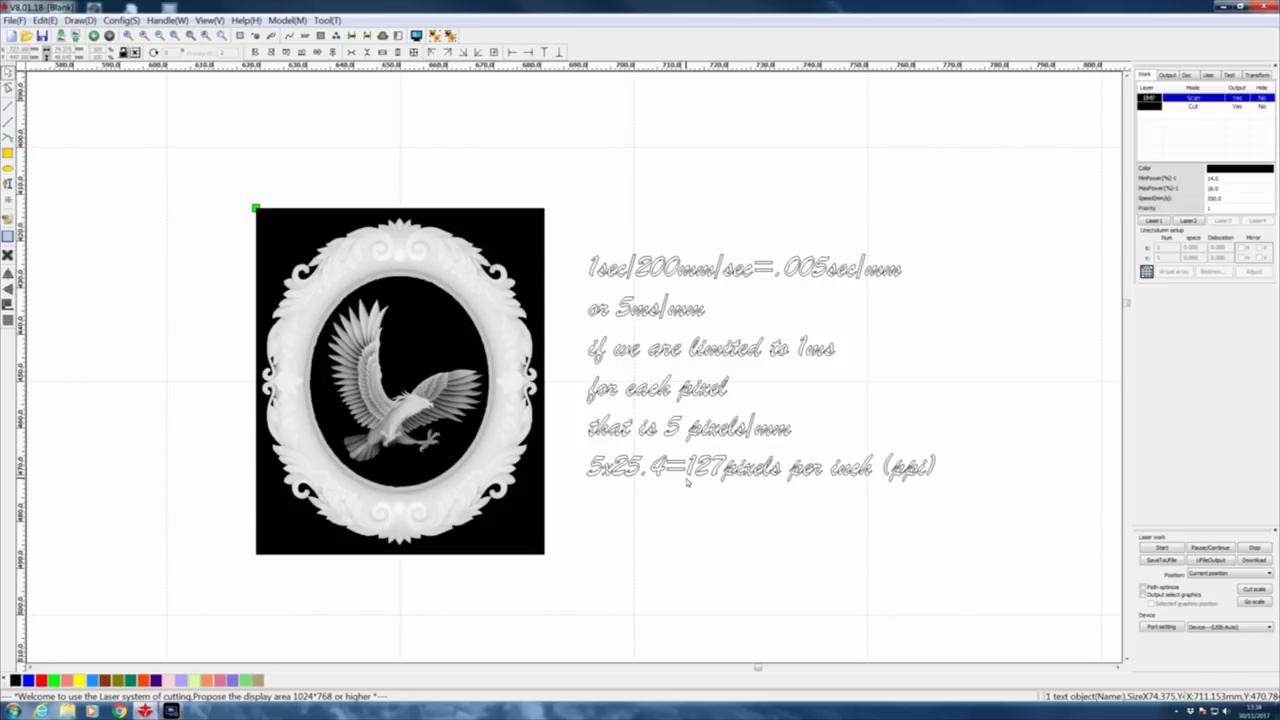
Step: Resize the framed eagle bitmap proportionally to a width of 70 mm
drag(237, 197, 558, 564)
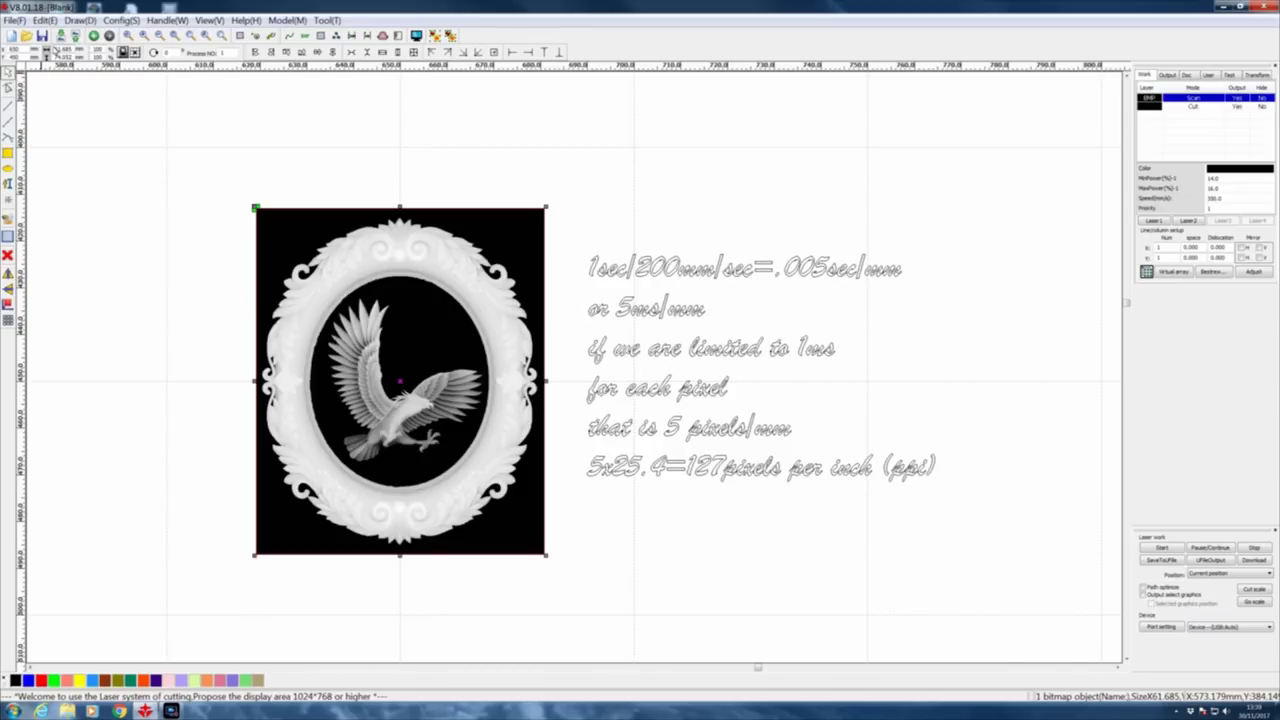
text(76)
key(Return)
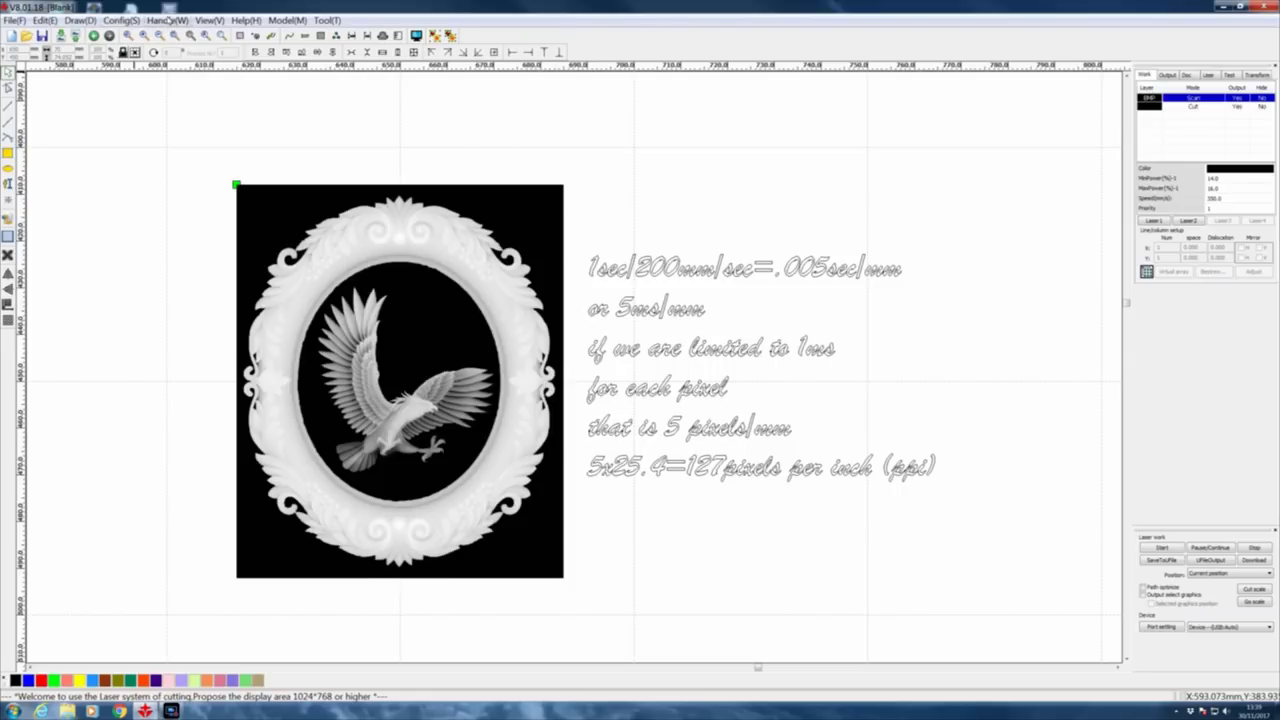
Step: Set the eagle bitmap's output resolution to 127 pixels/inch and apply it to both the view and the source
click(168, 20)
click(189, 49)
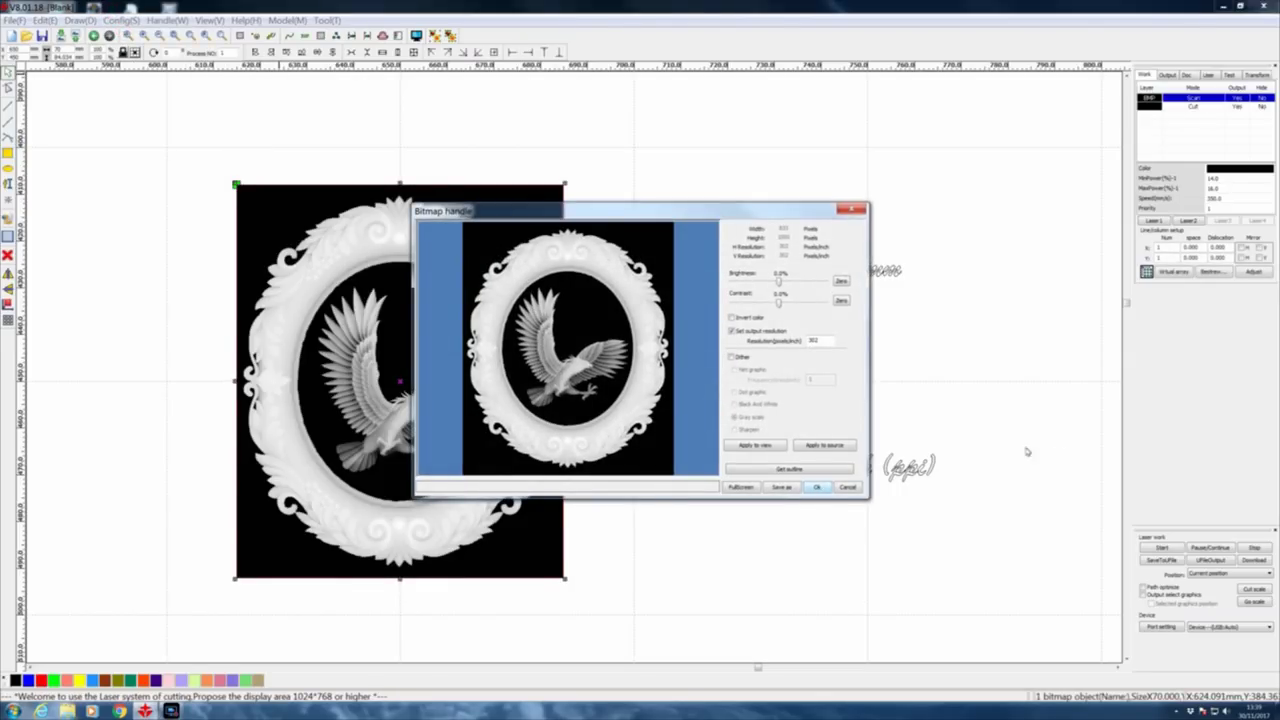
drag(706, 218, 823, 124)
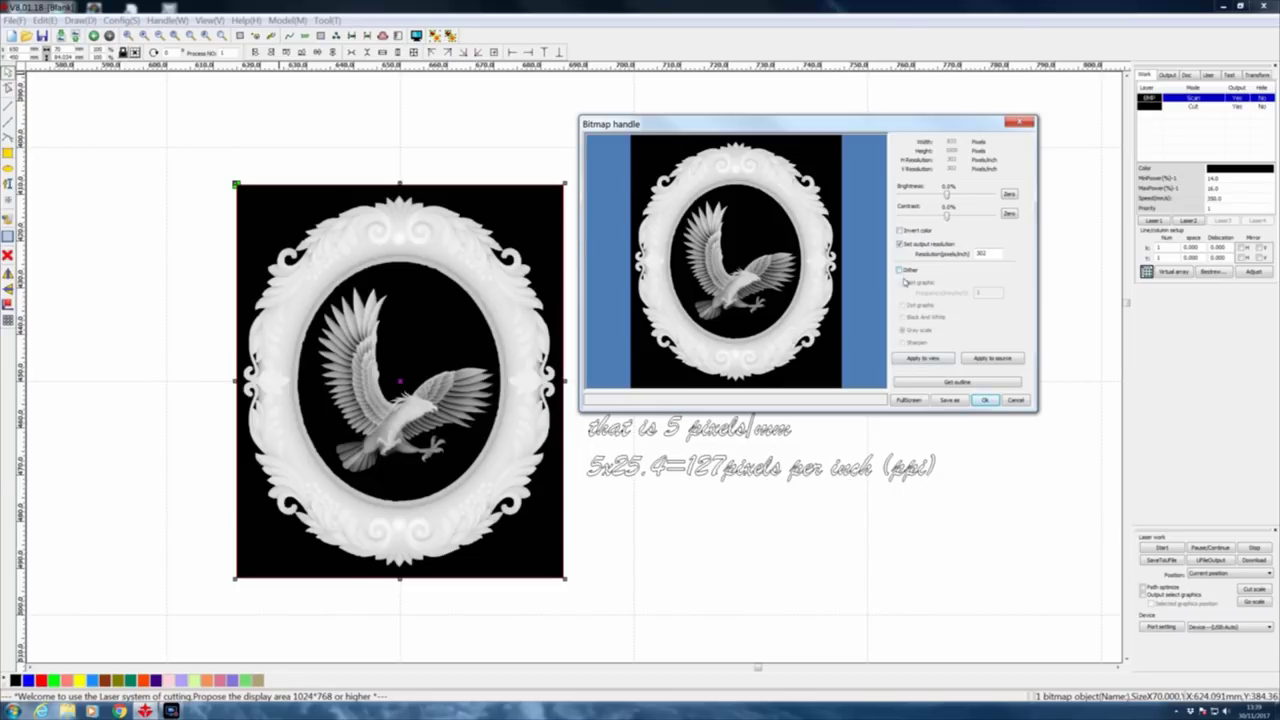
click(899, 243)
key(ctrl+a)
text(5)
click(922, 358)
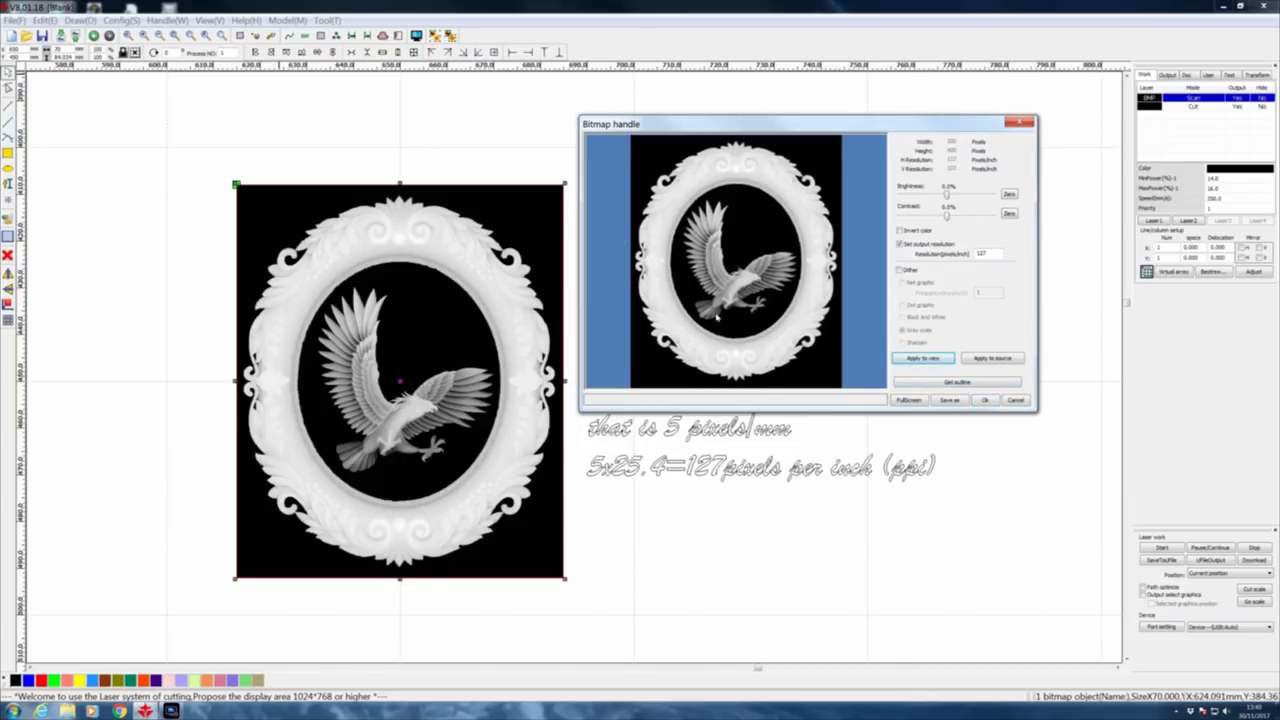
click(991, 358)
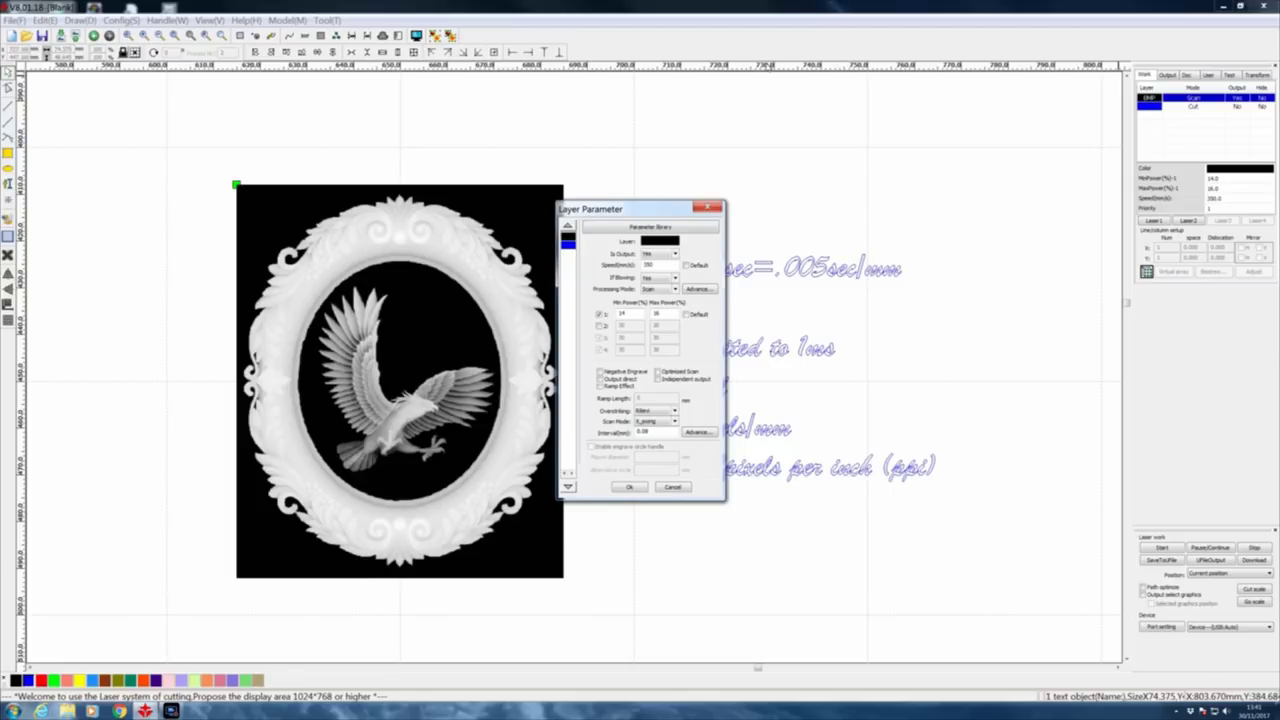
Step: Set the black bitmap layer's speed to 200 mm/s and turn blowing off
double_click(652, 265)
text(200)
click(675, 281)
click(648, 289)
Step: Set the black layer's laser 1 power to 10% minimum and 60% maximum, and enable Output direct
double_click(634, 316)
text(8)
key(Tab)
text(60)
click(601, 379)
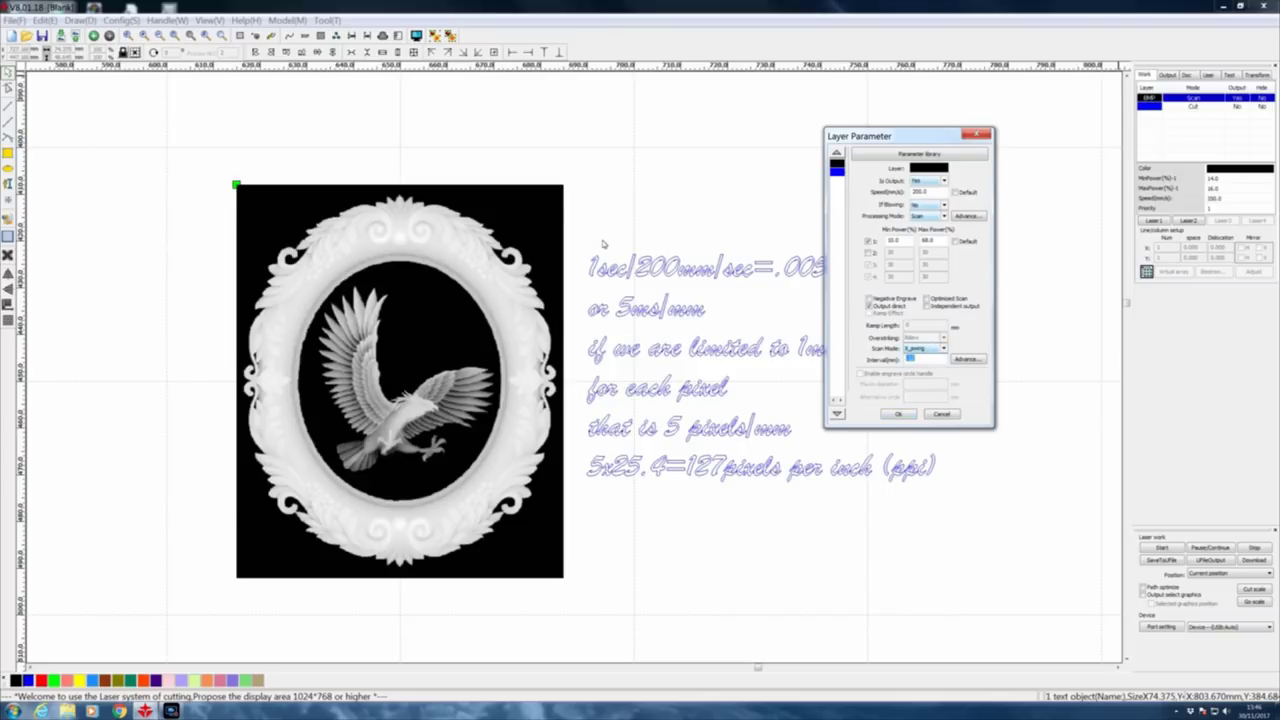
key(BackSpace)
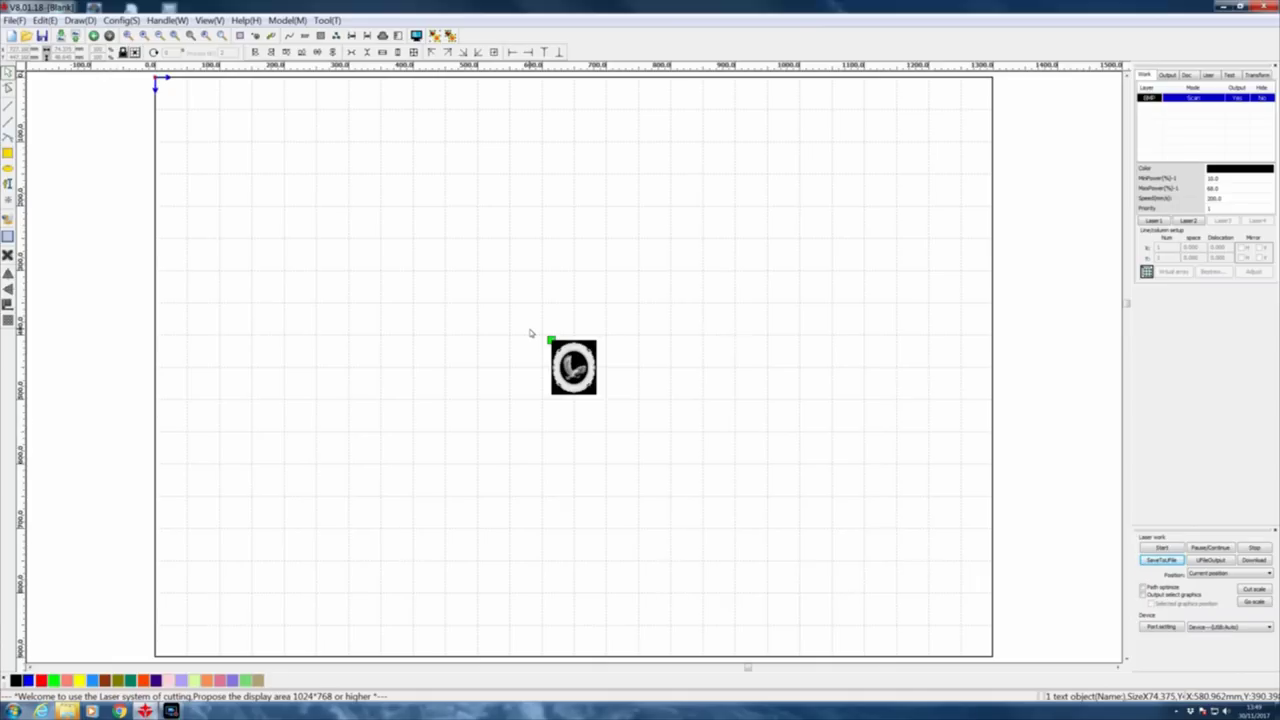
Step: Copy the eagle bitmap and paste eight copies in a diagonal row running down from the original
drag(530, 333, 614, 419)
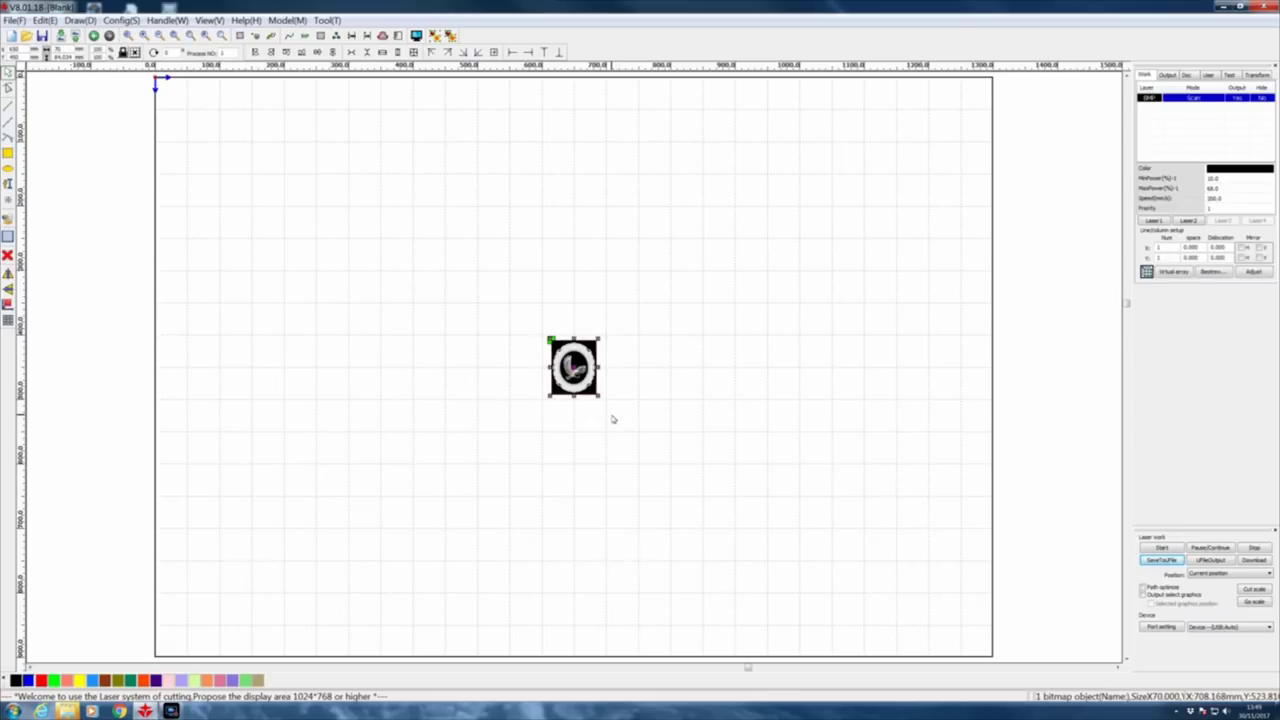
click(417, 254)
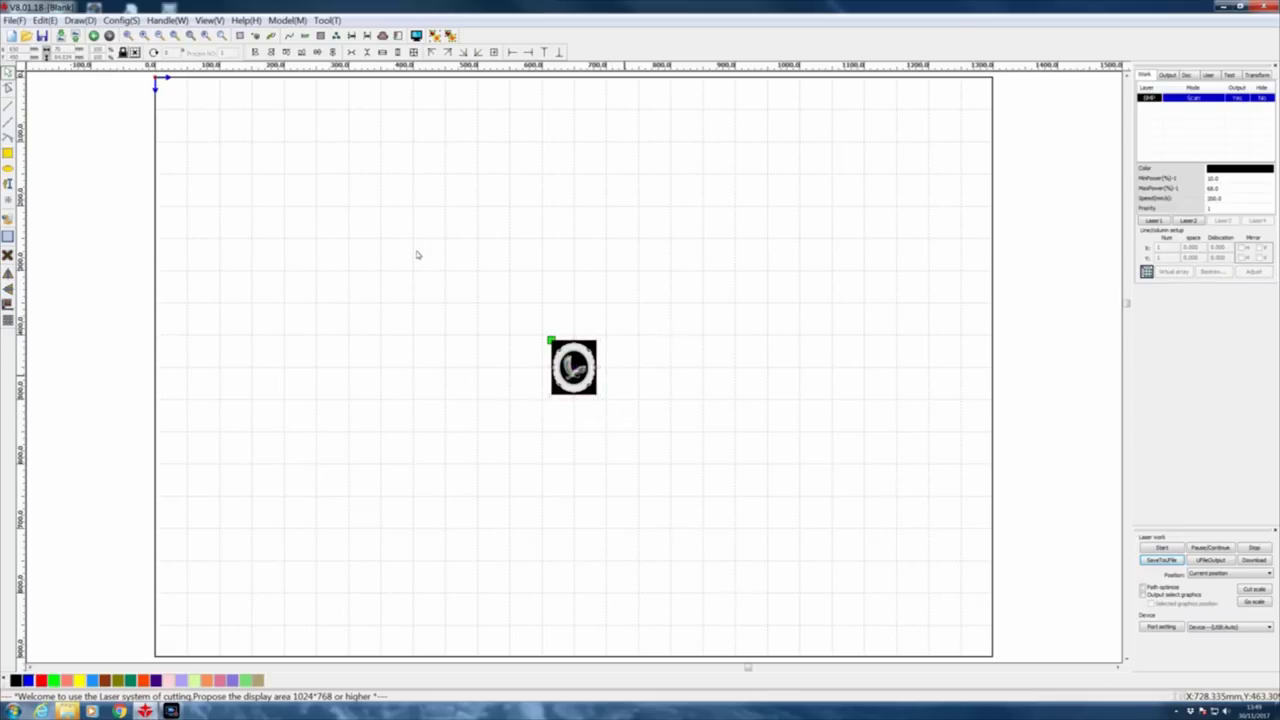
key(ctrl+v)
key(ctrl+v)
key(ctrl+v)
key(ctrl+v)
key(ctrl+v)
key(ctrl+v)
key(ctrl+v)
key(ctrl+v)
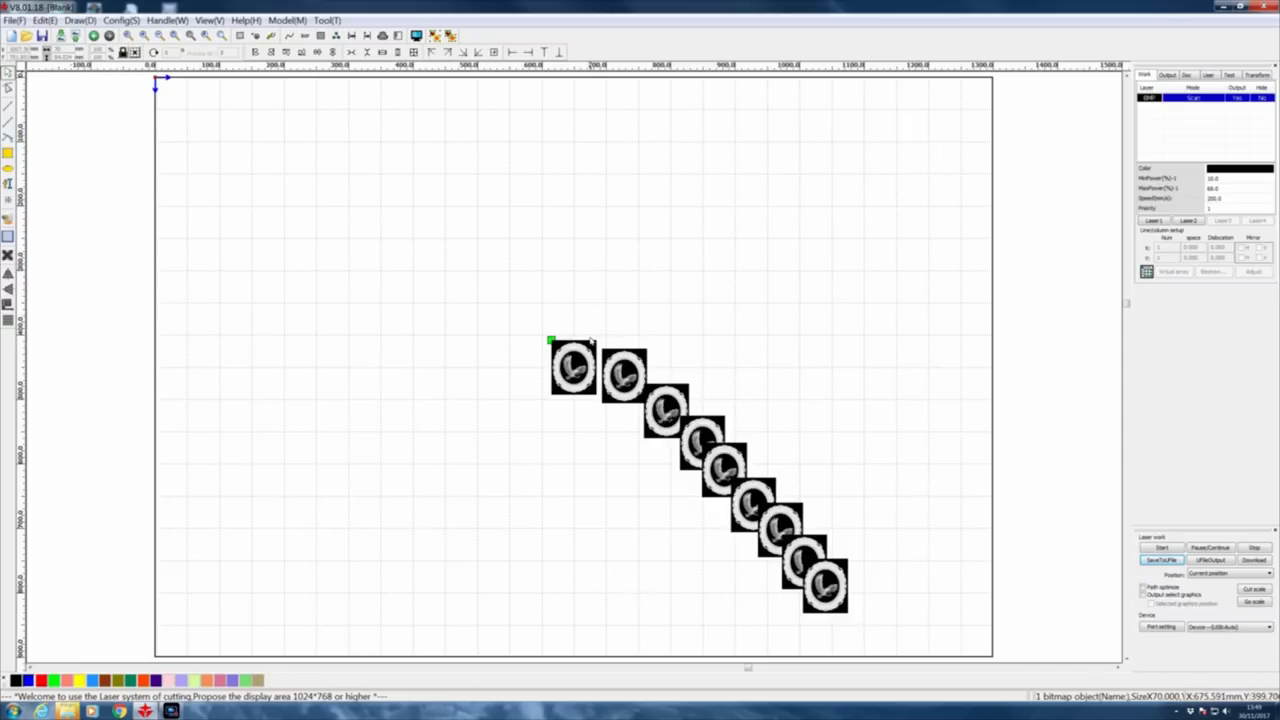
Step: Assign the second eagle bitmap to a blue layer with speed 200 mm/s and blowing off
click(397, 221)
click(622, 375)
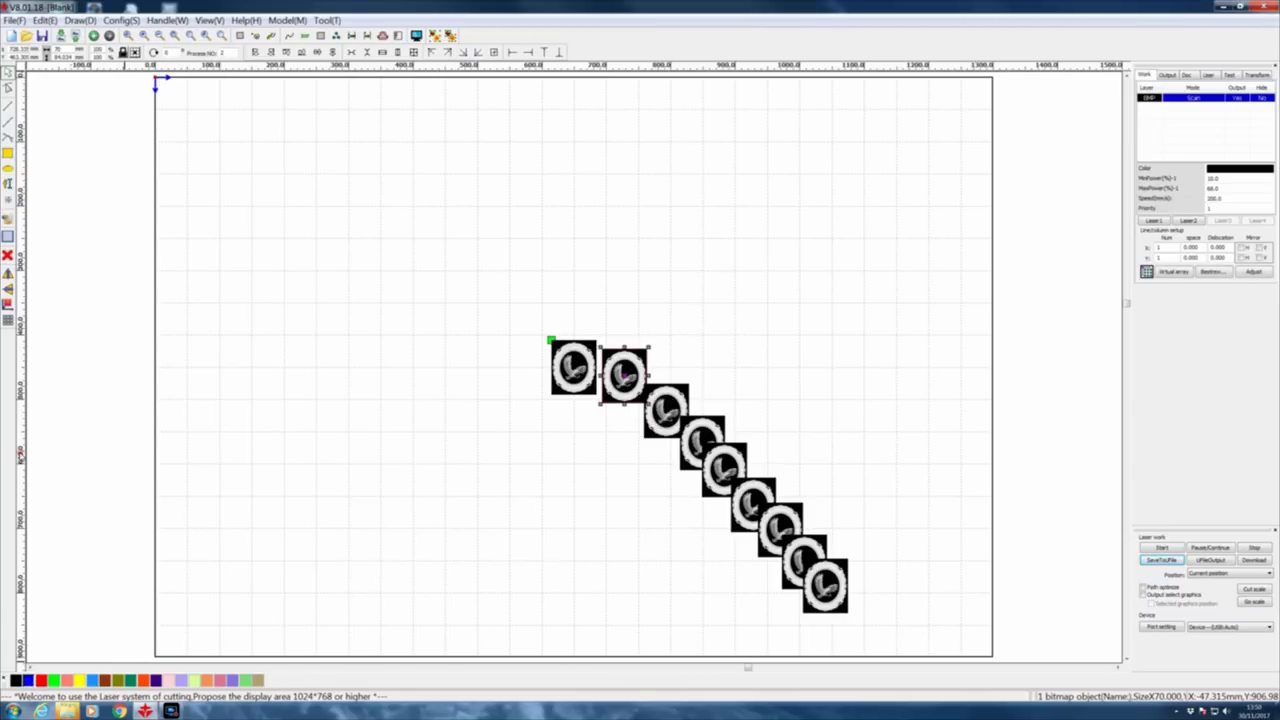
click(28, 680)
double_click(1190, 105)
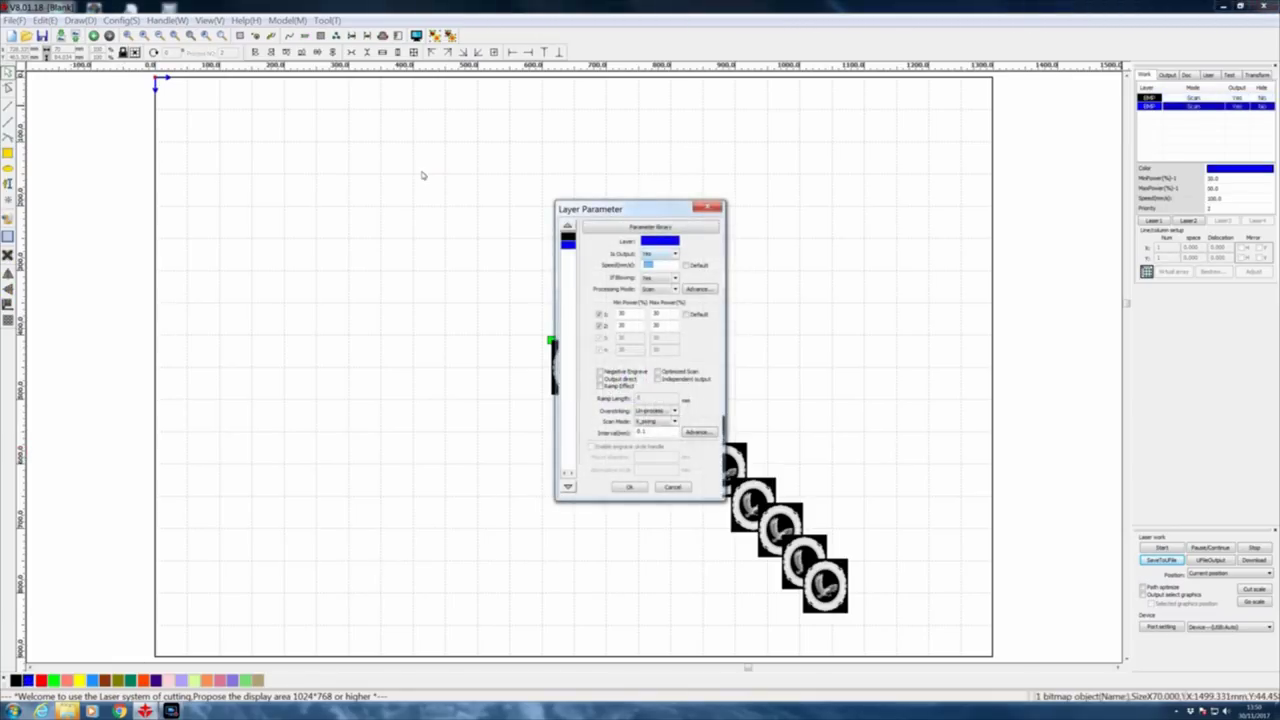
text(200)
click(674, 279)
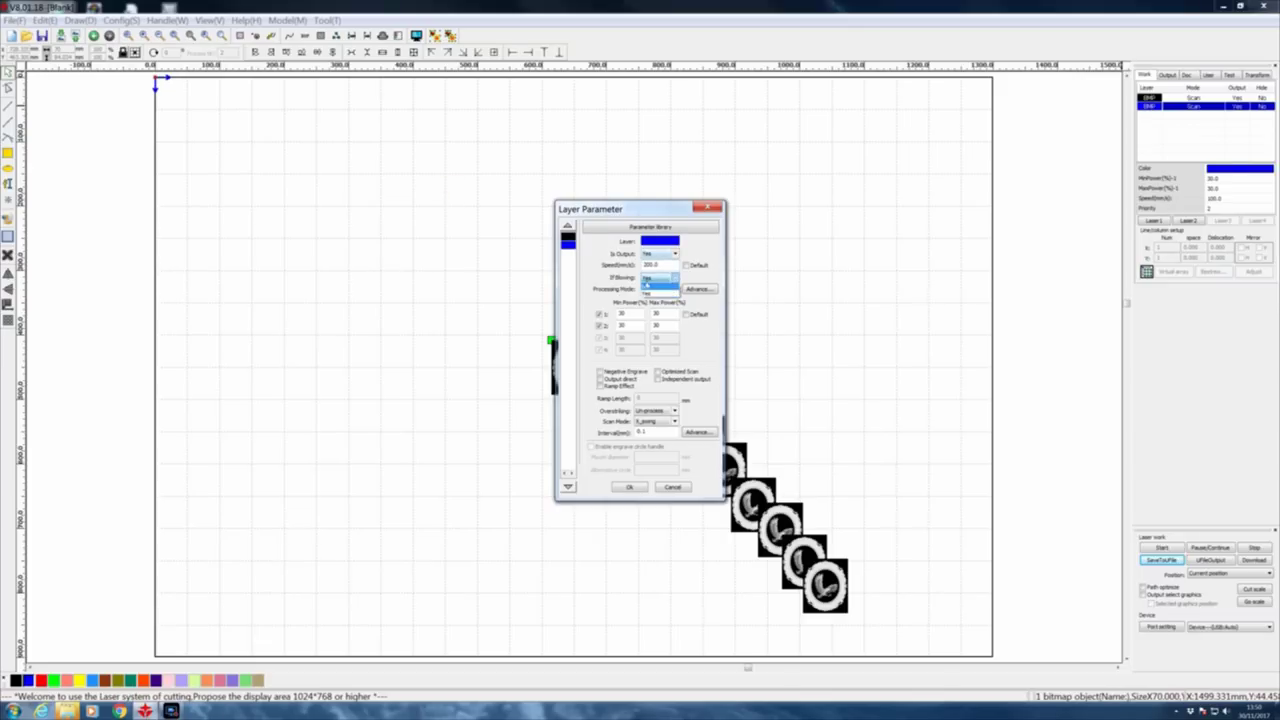
click(660, 291)
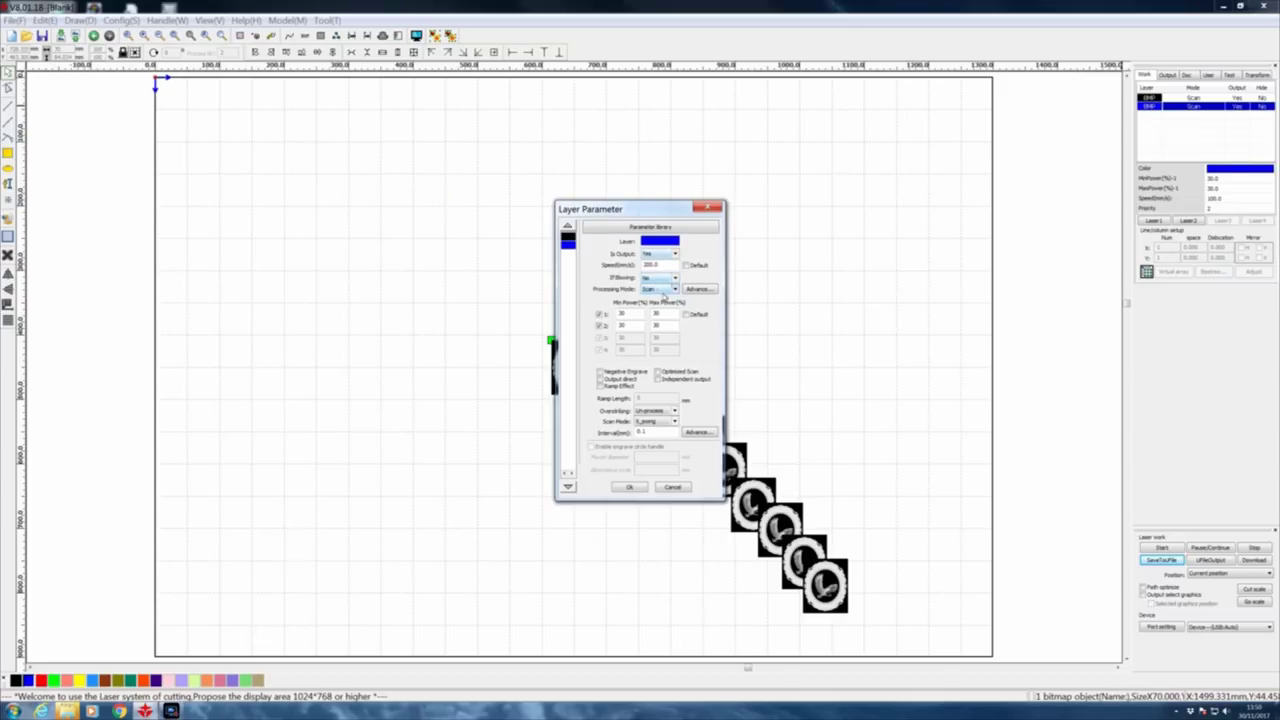
Step: Set the blue layer's laser 1 power to 10% minimum and 65% maximum, disable laser 2 and enable Output direct
double_click(622, 314)
text(10)
double_click(664, 315)
text(65)
click(601, 327)
click(601, 379)
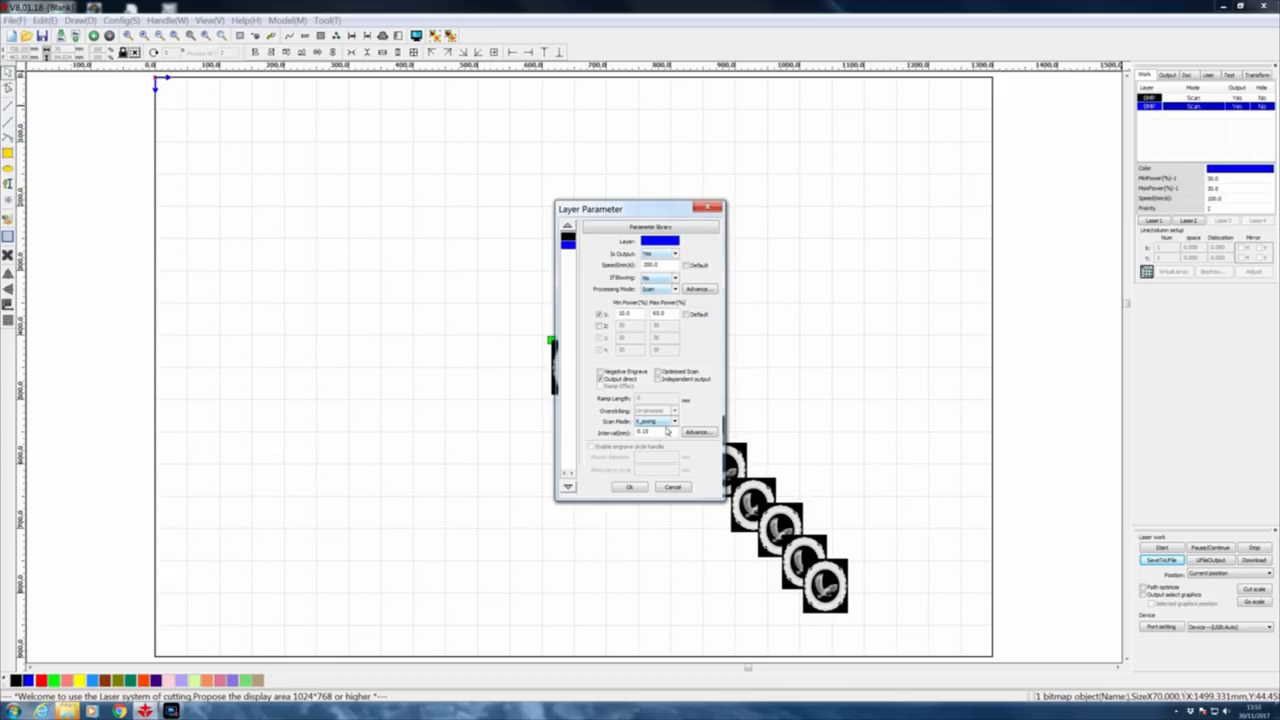
Step: Change the blue layer's scan mode to Y_swing and accept the layer parameters
click(450, 286)
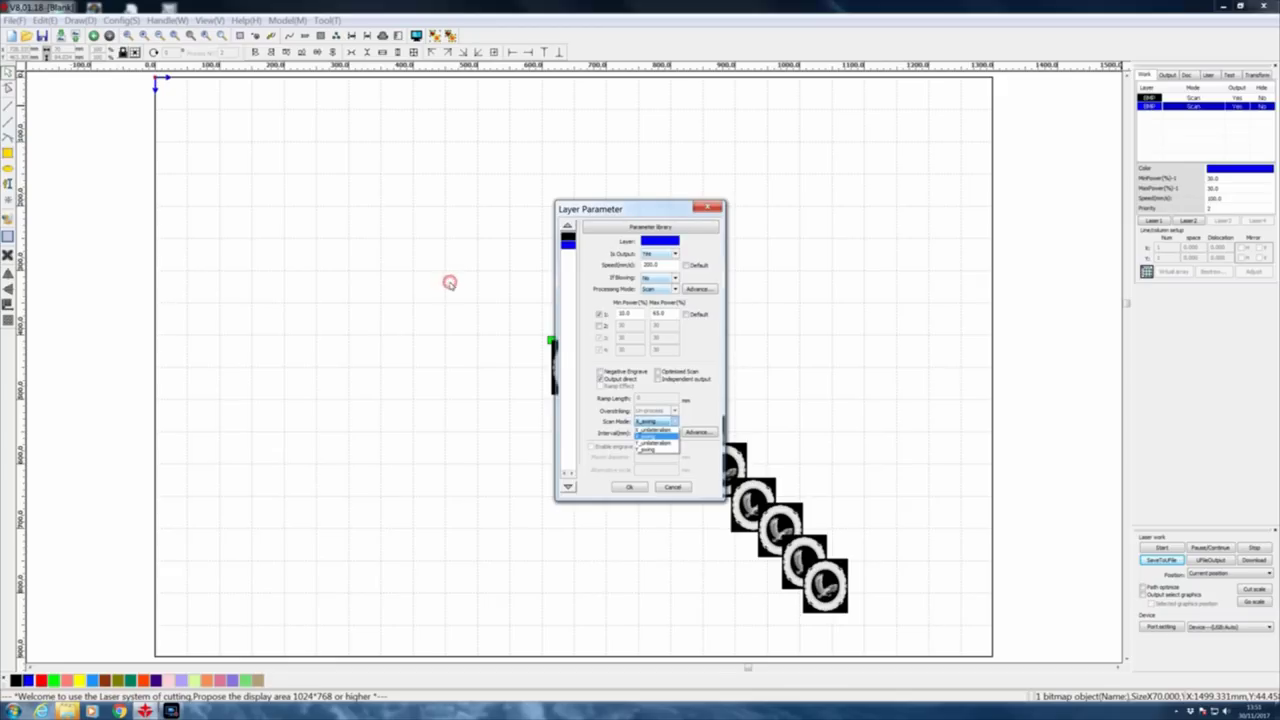
click(645, 452)
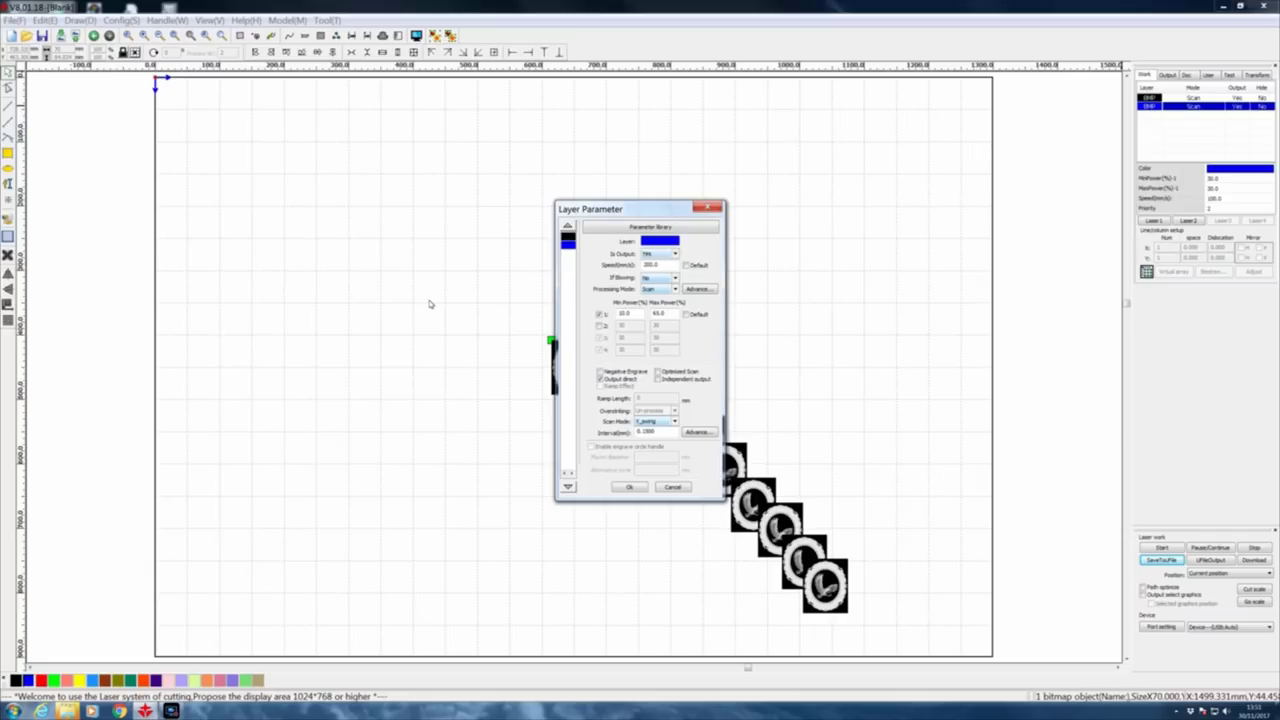
click(630, 487)
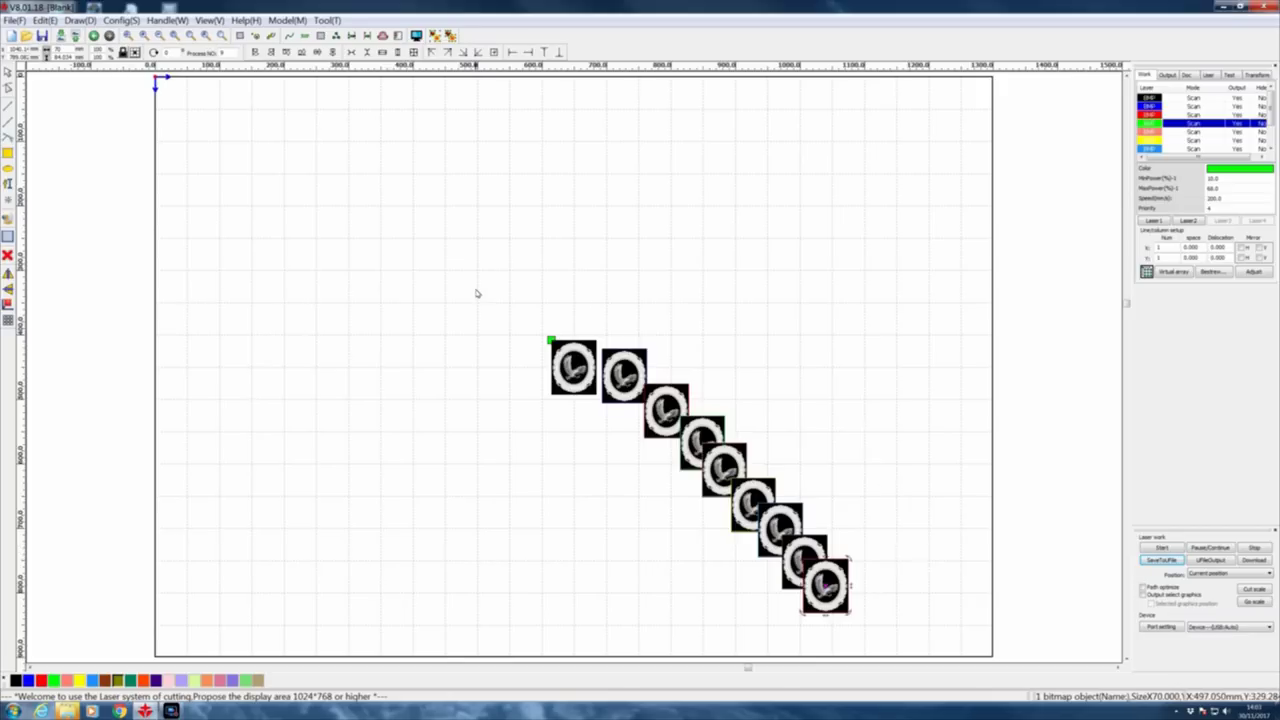
Step: Centre all nine eagle bitmaps on top of one another and move the stack to about X 482 mm, Y 352 mm
drag(477, 293, 891, 631)
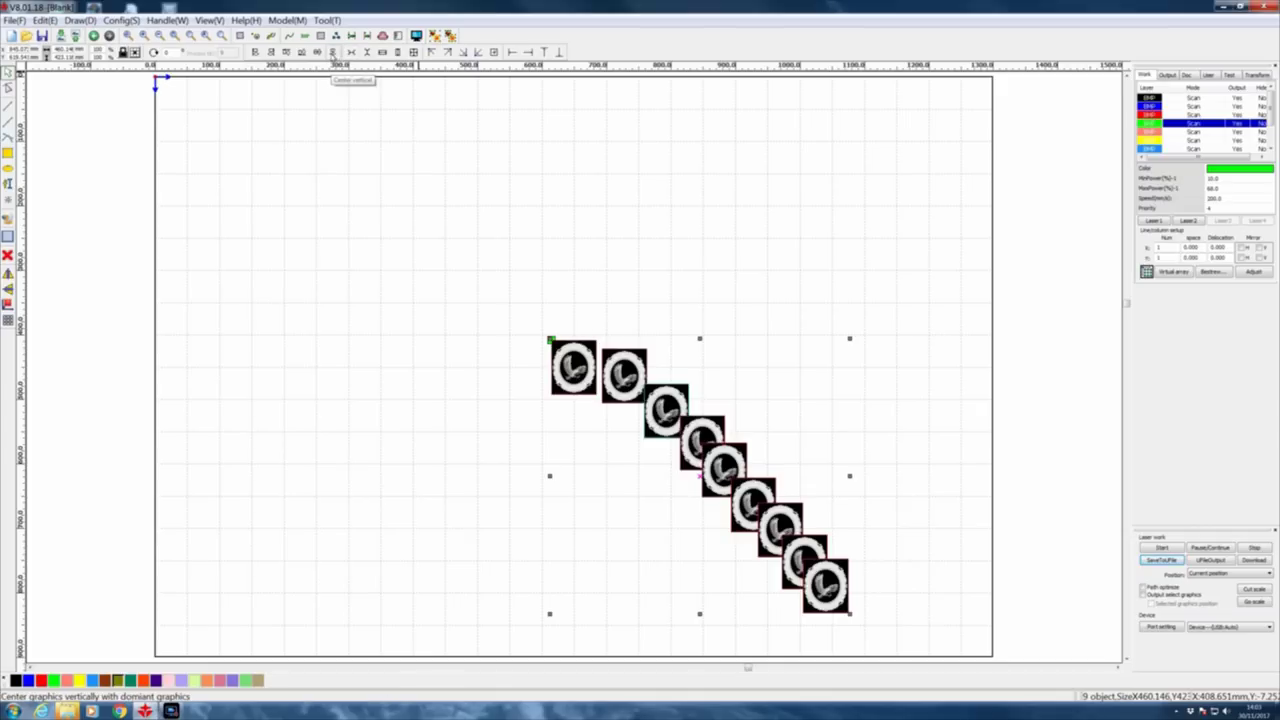
click(333, 52)
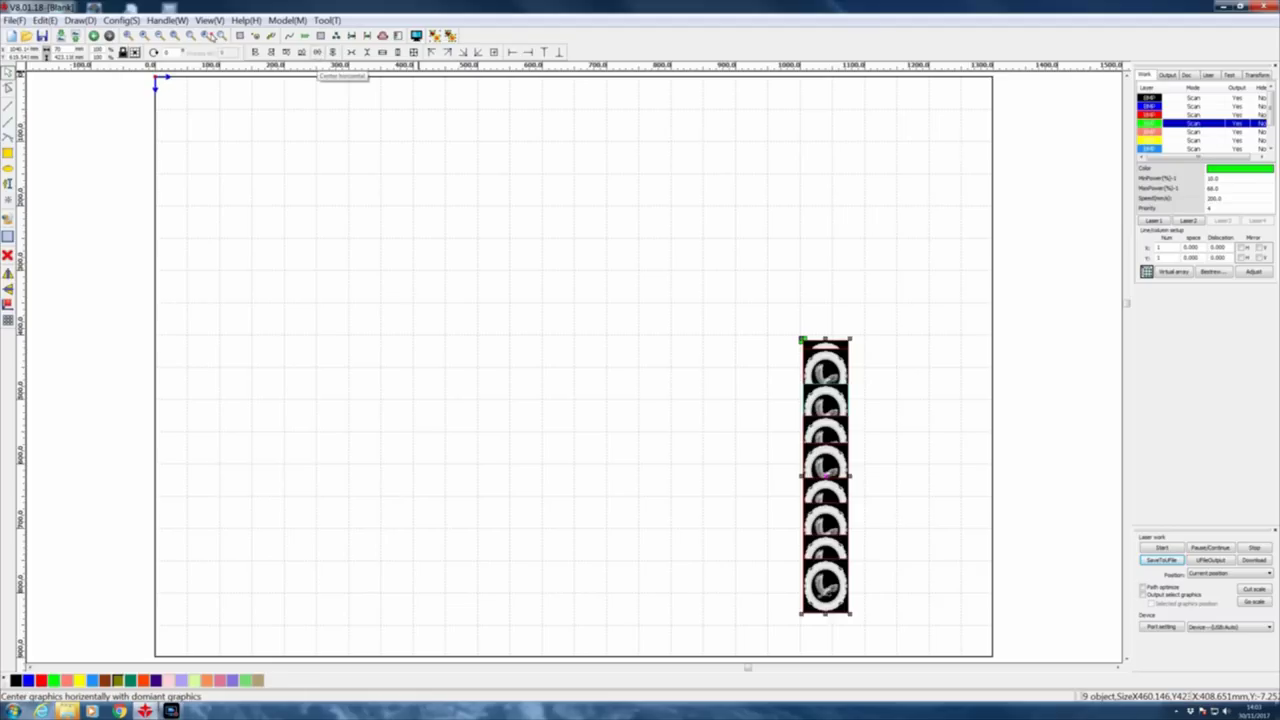
click(318, 52)
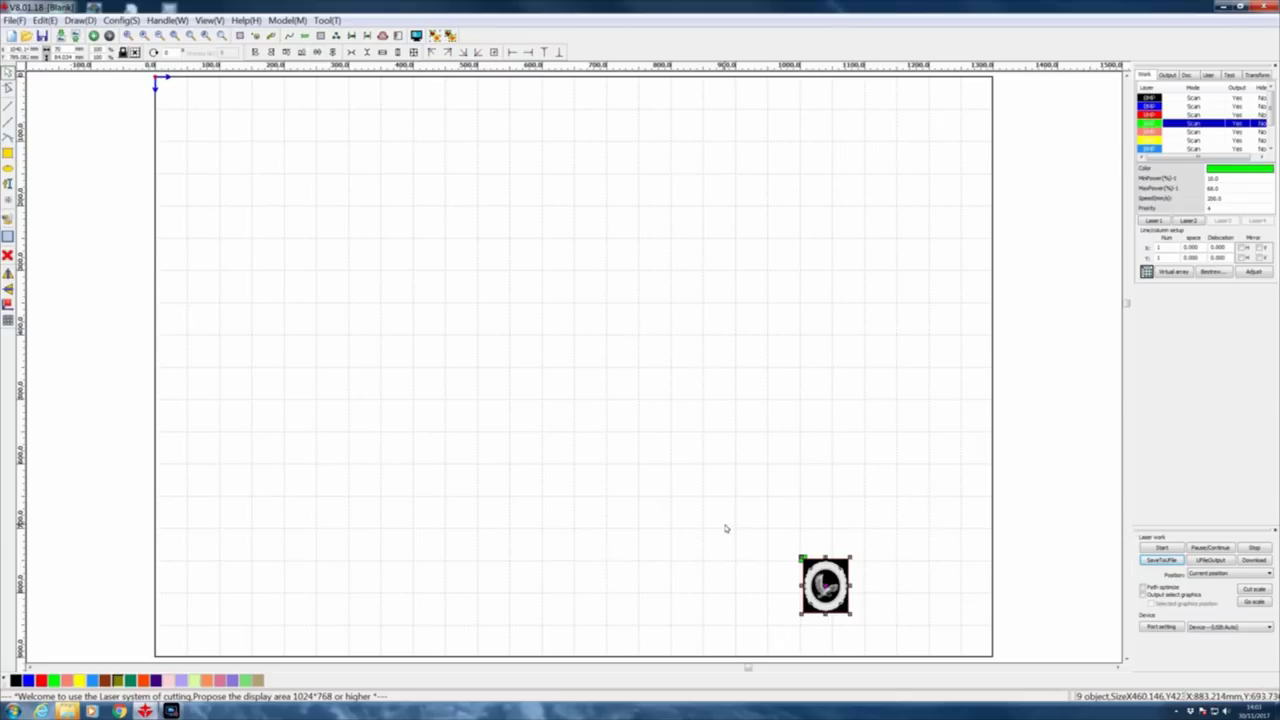
drag(797, 551, 878, 632)
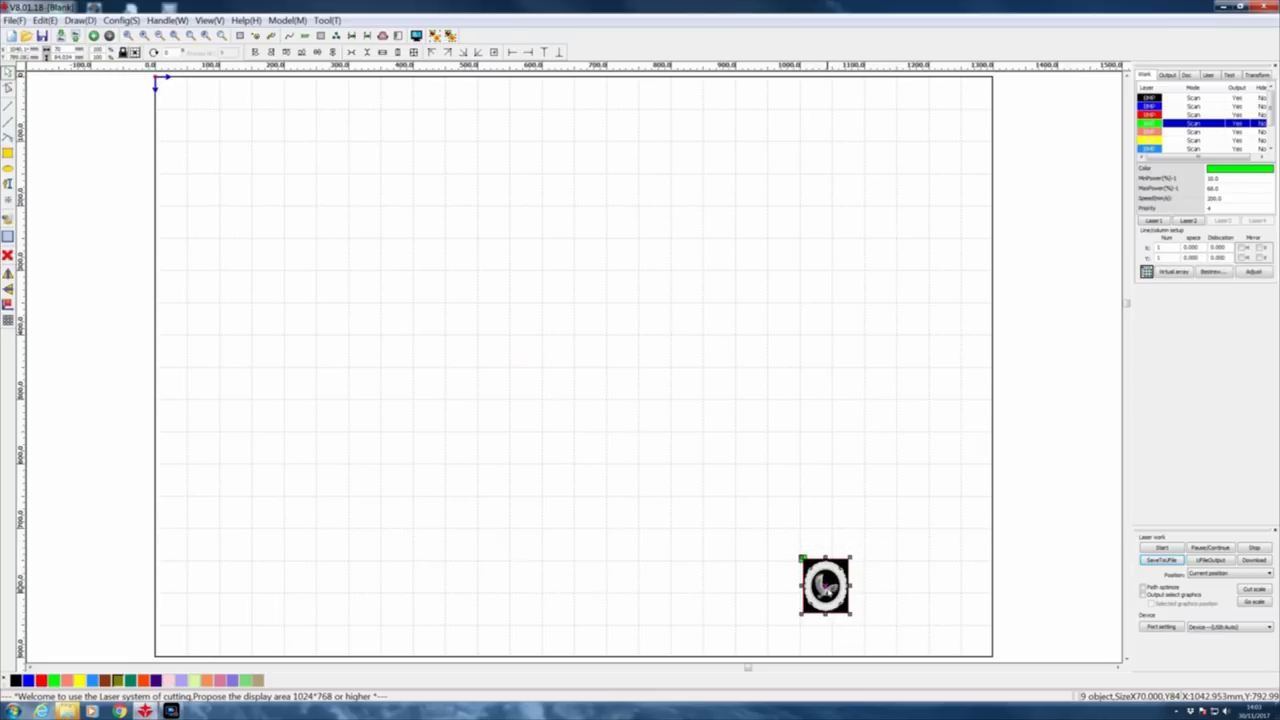
drag(823, 585, 467, 303)
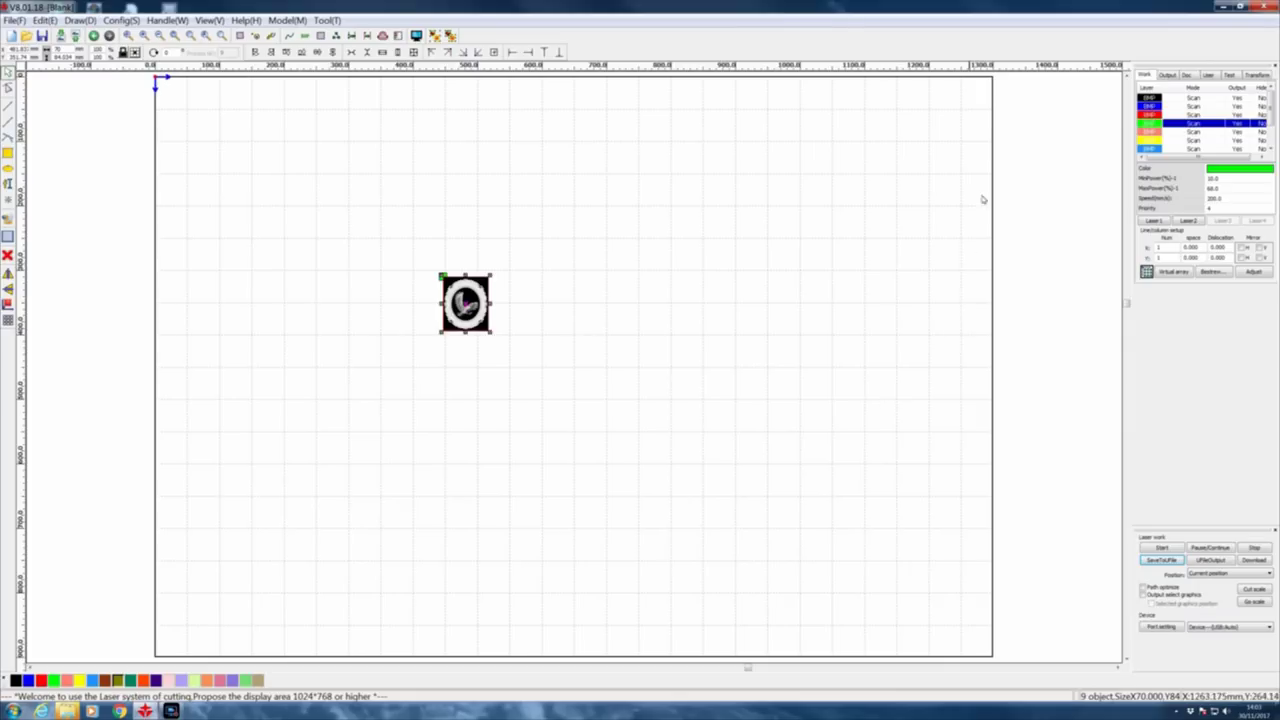
Step: Preview the stacked engraving job and run its simulation to examine the scan passes and total time
click(418, 36)
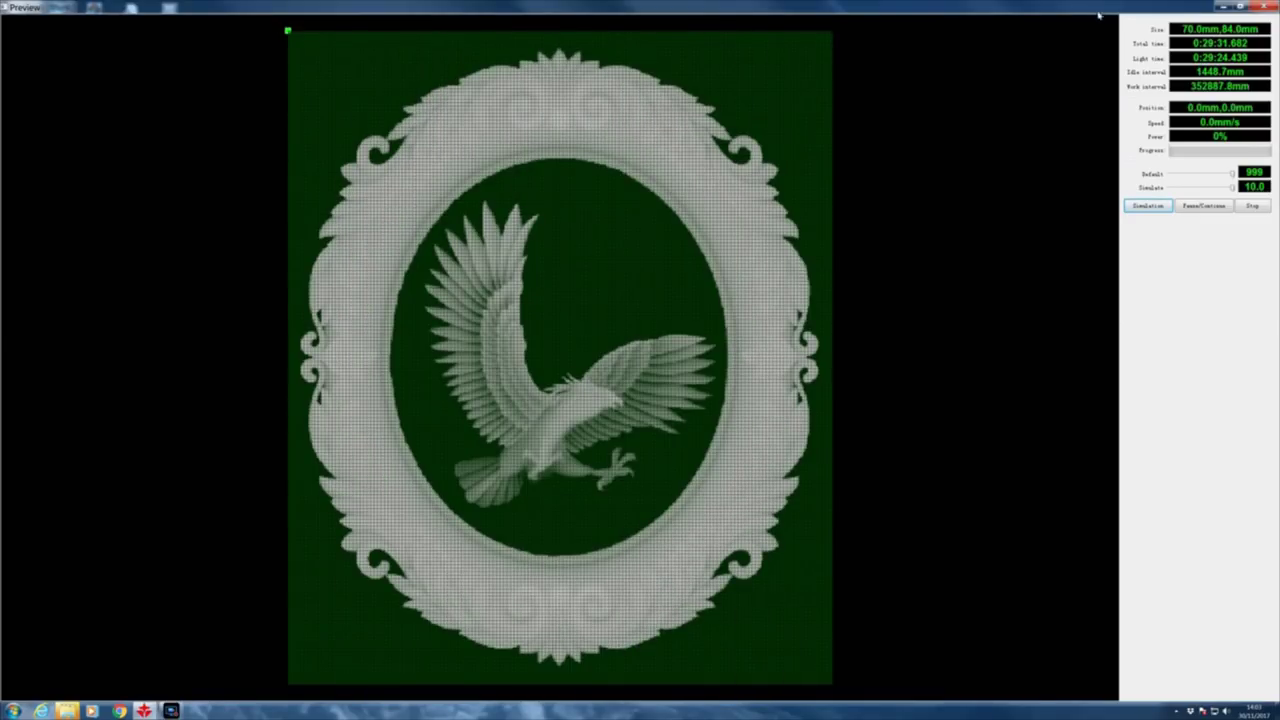
click(1142, 206)
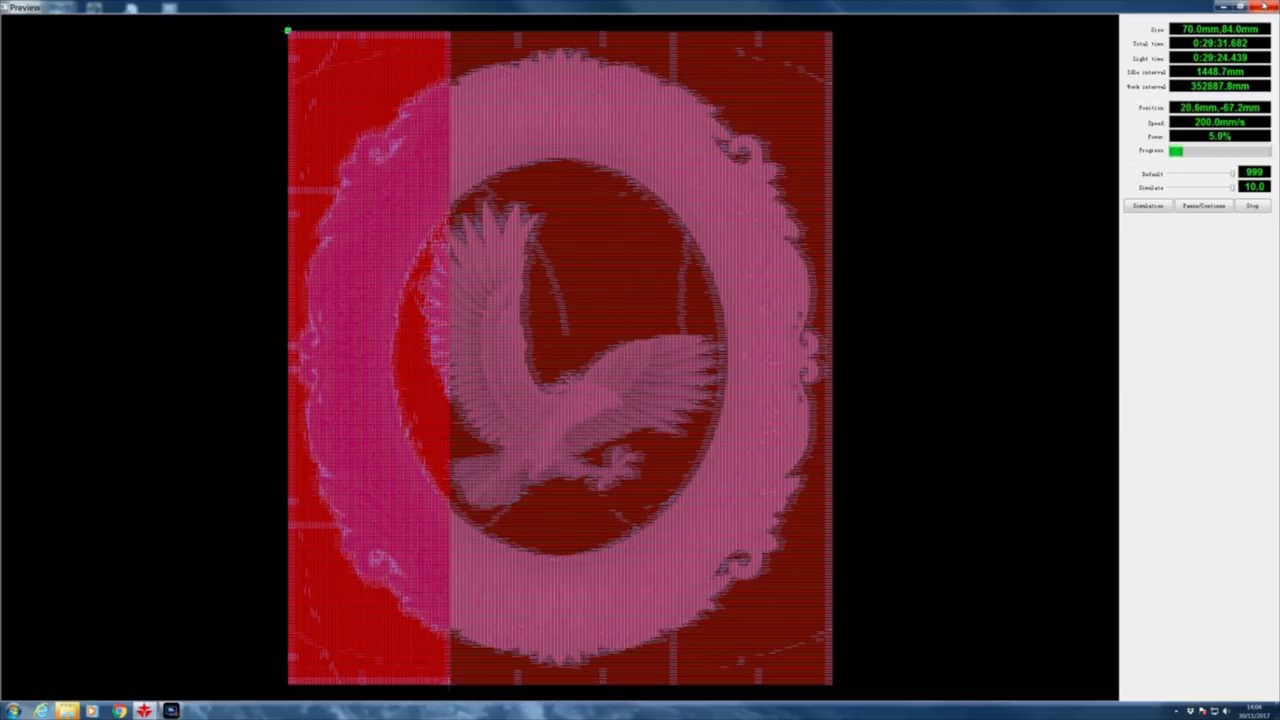
key(Escape)
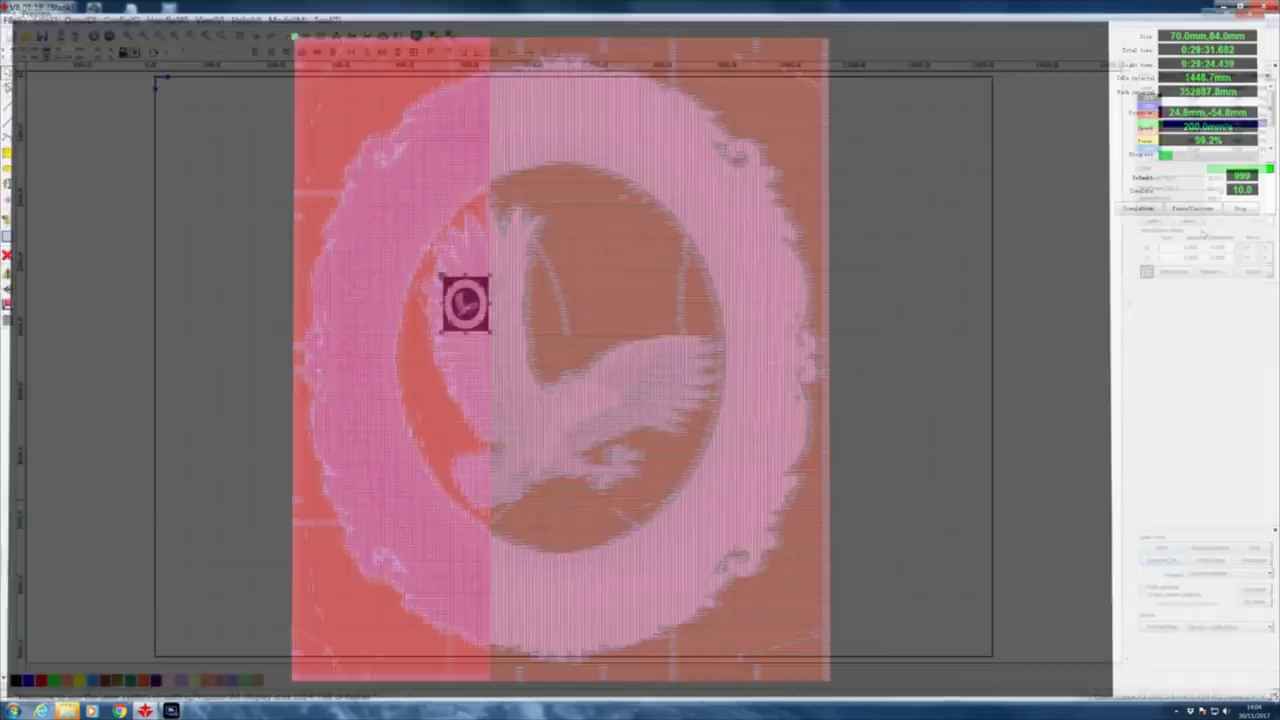
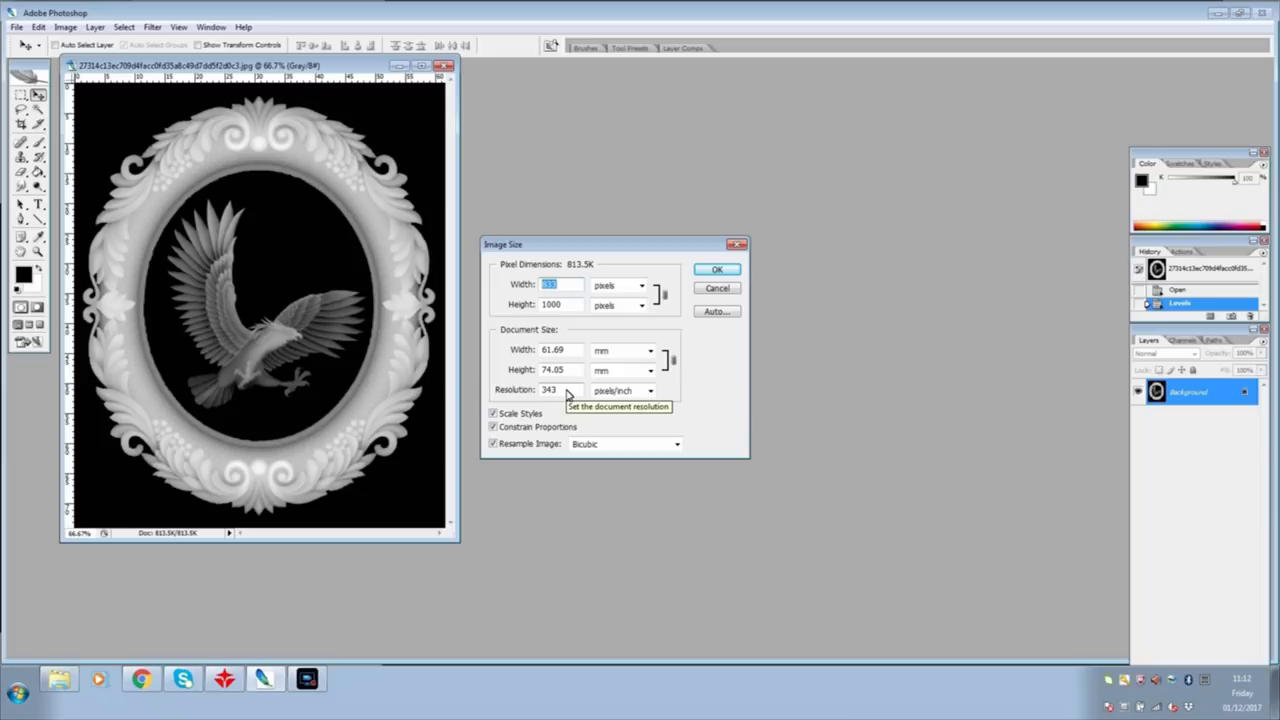
Step: Close the image size settings and set the white output level to 250 in the Levels adjustment
key(Escape)
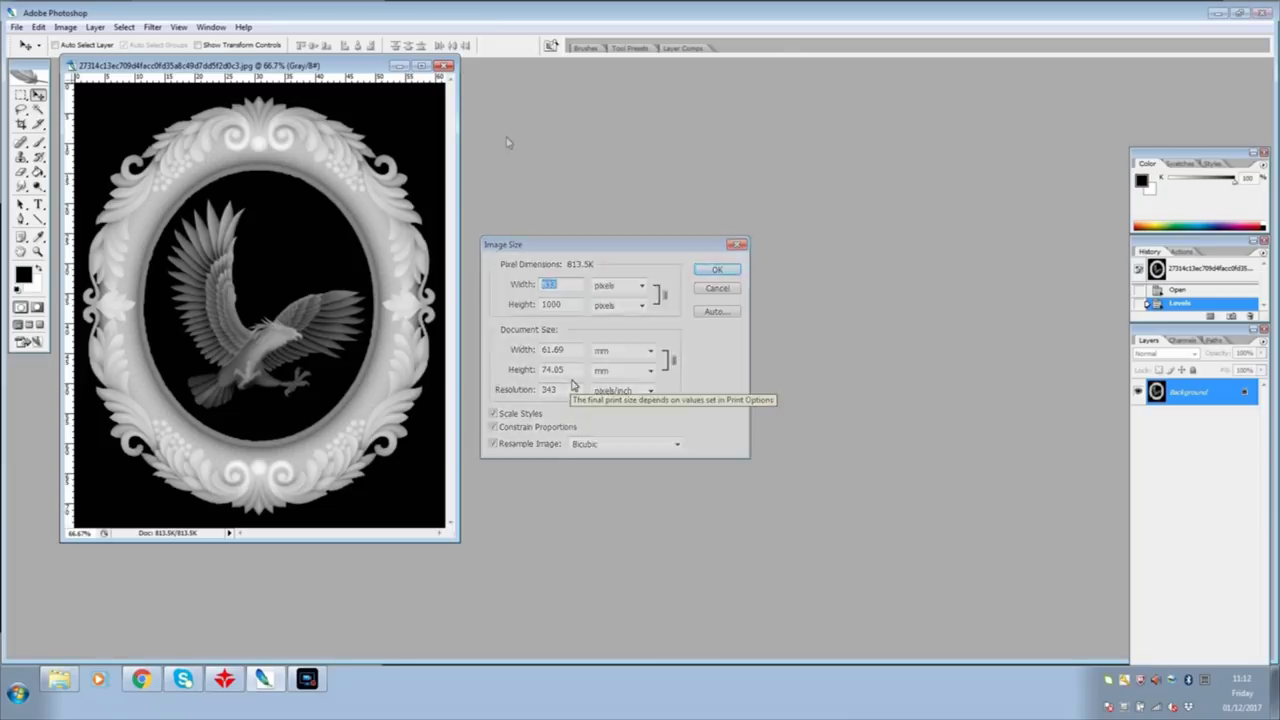
click(66, 27)
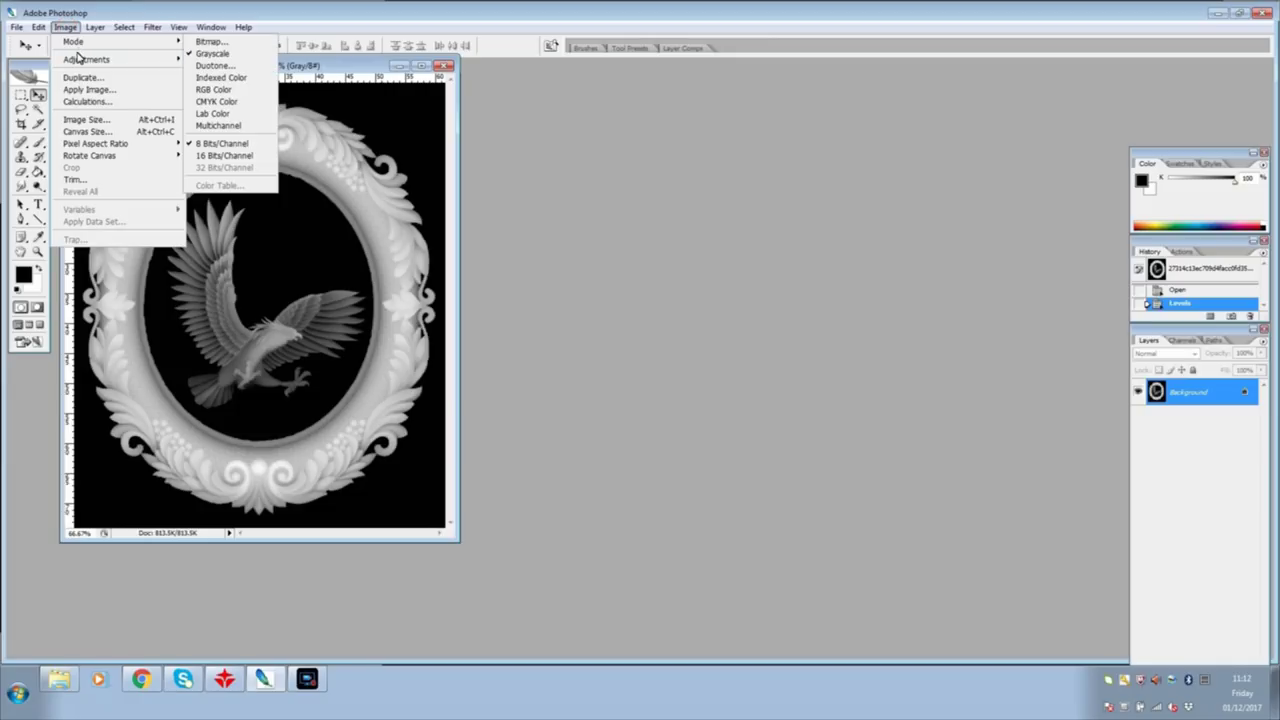
mouse_move(79, 61)
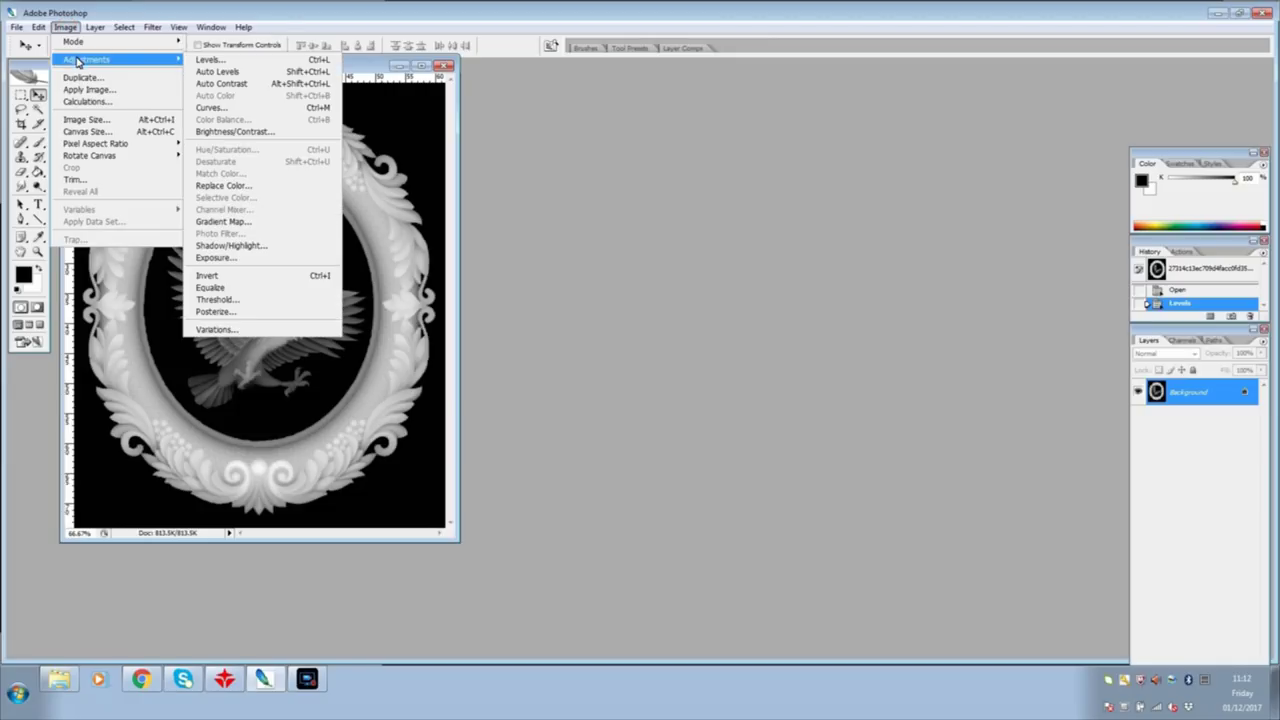
click(208, 60)
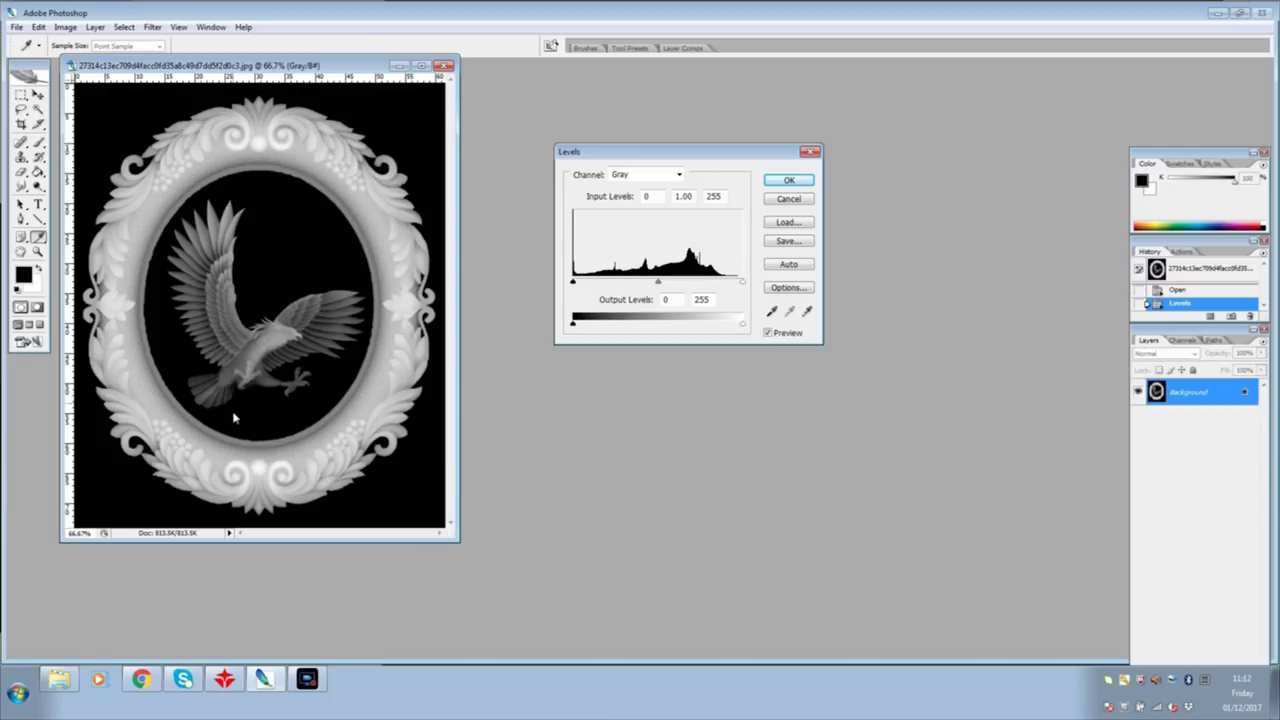
double_click(700, 300)
text(0)
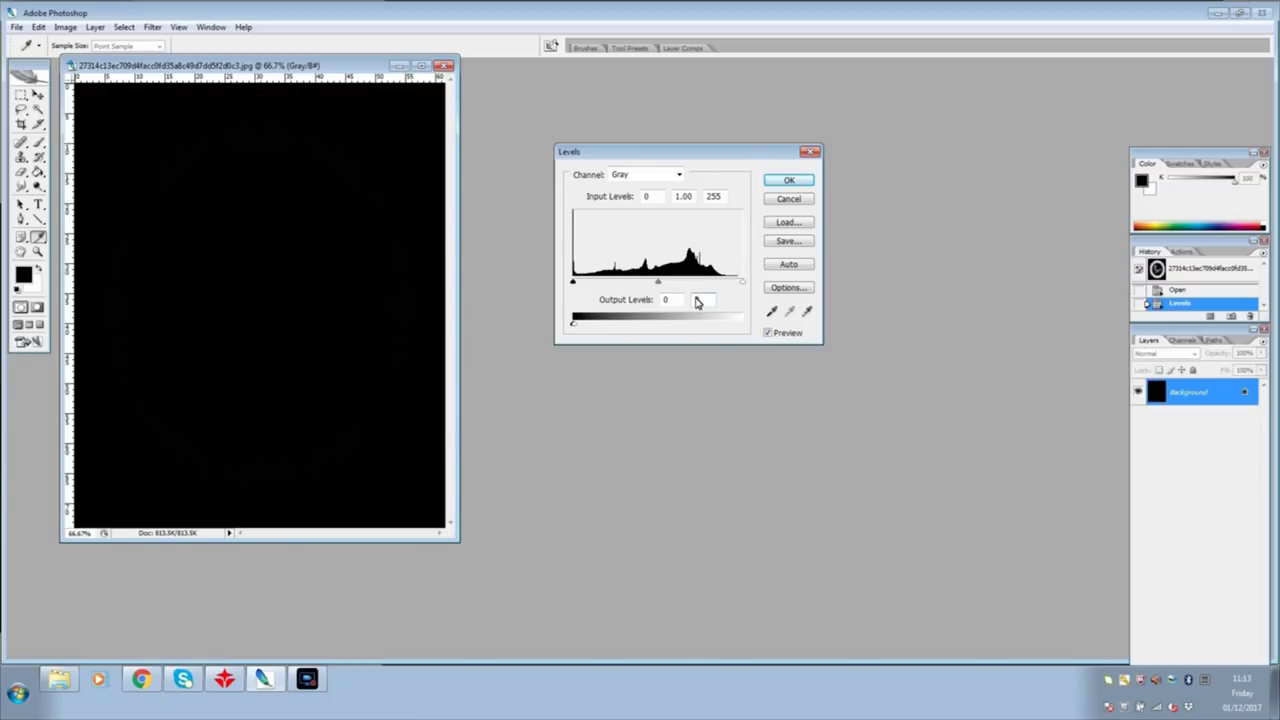
text(25)
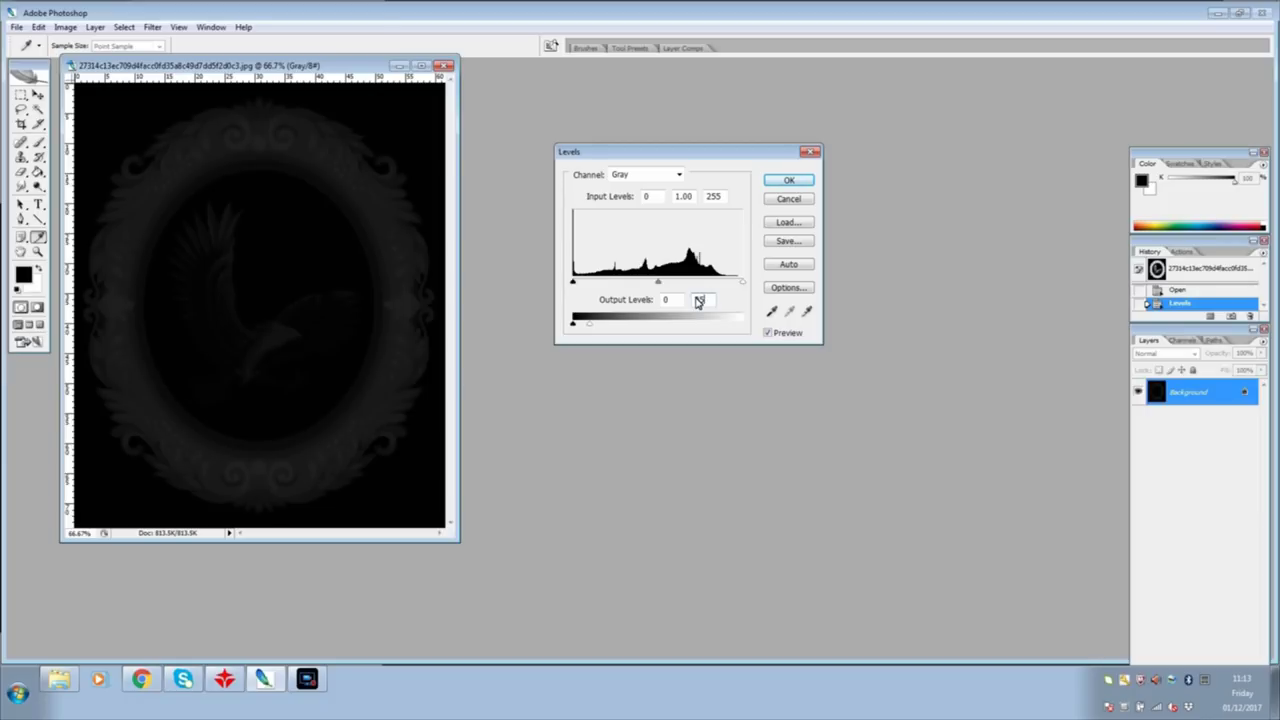
text(0)
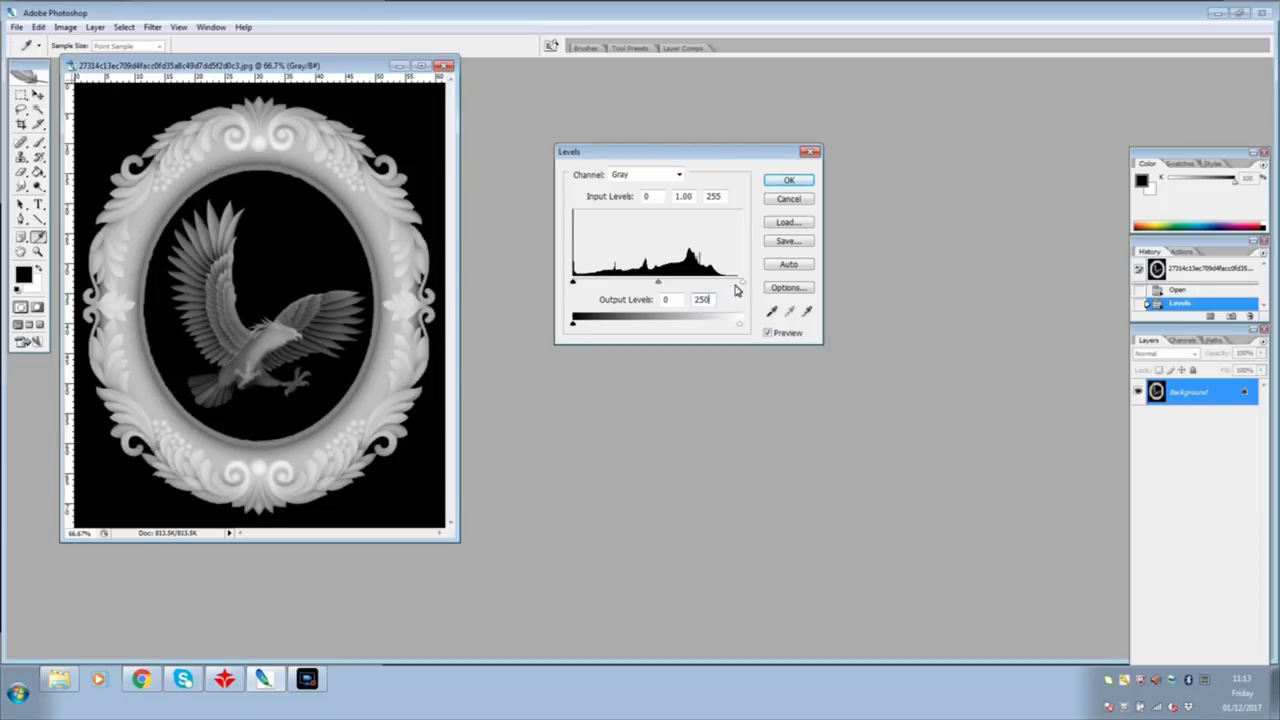
Step: Compare the framed eagle image with and without the Levels preview, and apply the adjustment
click(768, 333)
click(768, 333)
click(768, 333)
click(768, 333)
click(768, 333)
click(768, 333)
click(768, 333)
click(768, 333)
click(768, 333)
click(768, 333)
click(768, 333)
click(768, 333)
click(768, 333)
click(768, 333)
click(768, 333)
click(768, 333)
click(768, 333)
click(768, 333)
click(789, 180)
key(v)
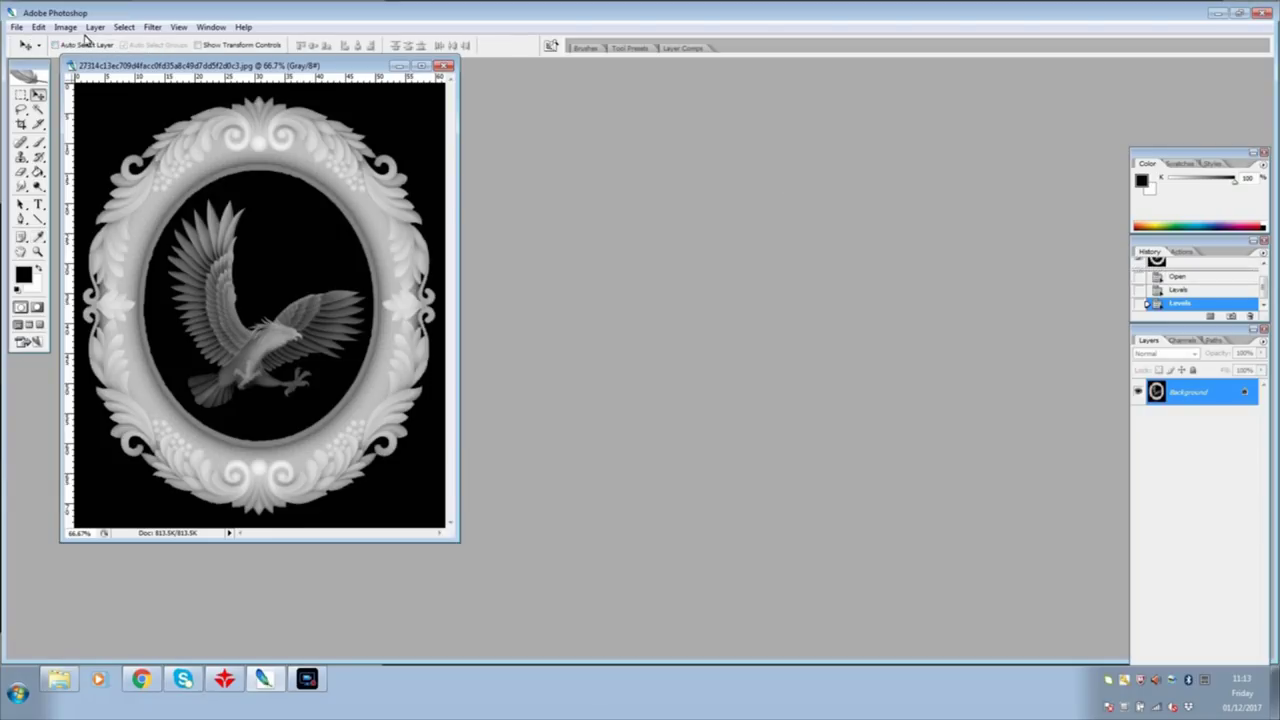
Step: Start a Curves adjustment and load the saved curve China Blue.acv into it
click(66, 28)
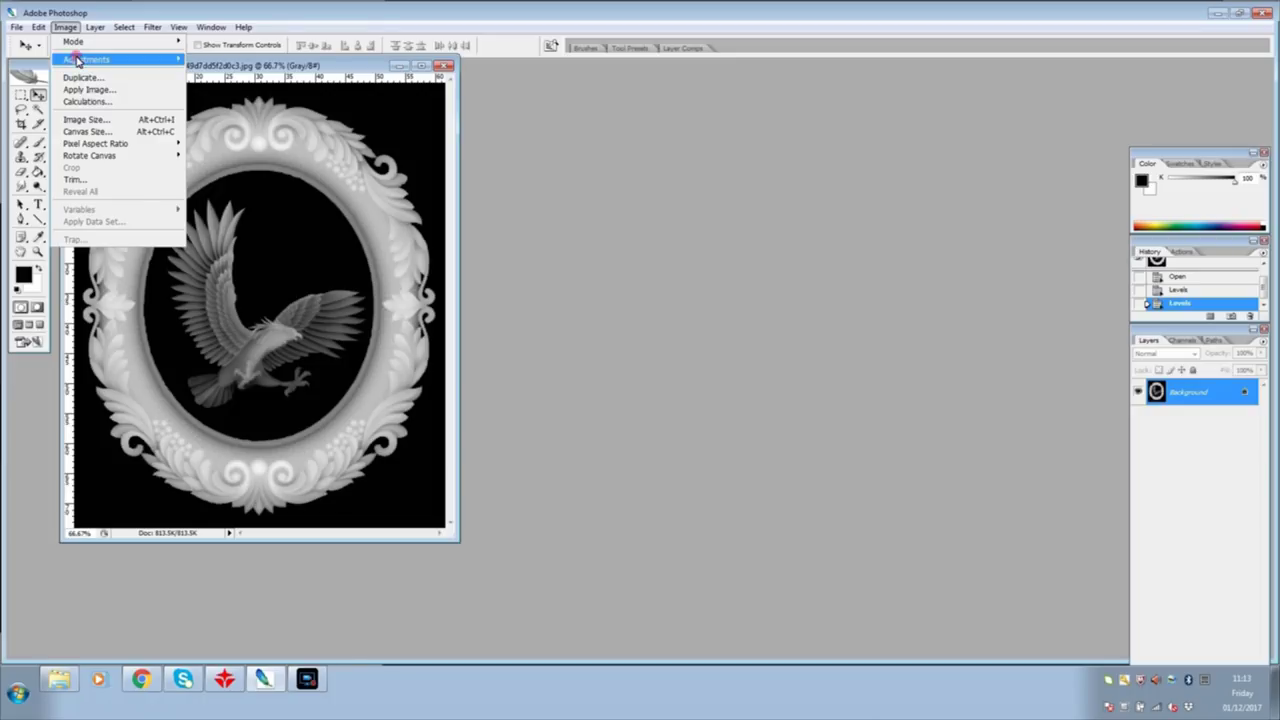
mouse_move(80, 60)
click(206, 108)
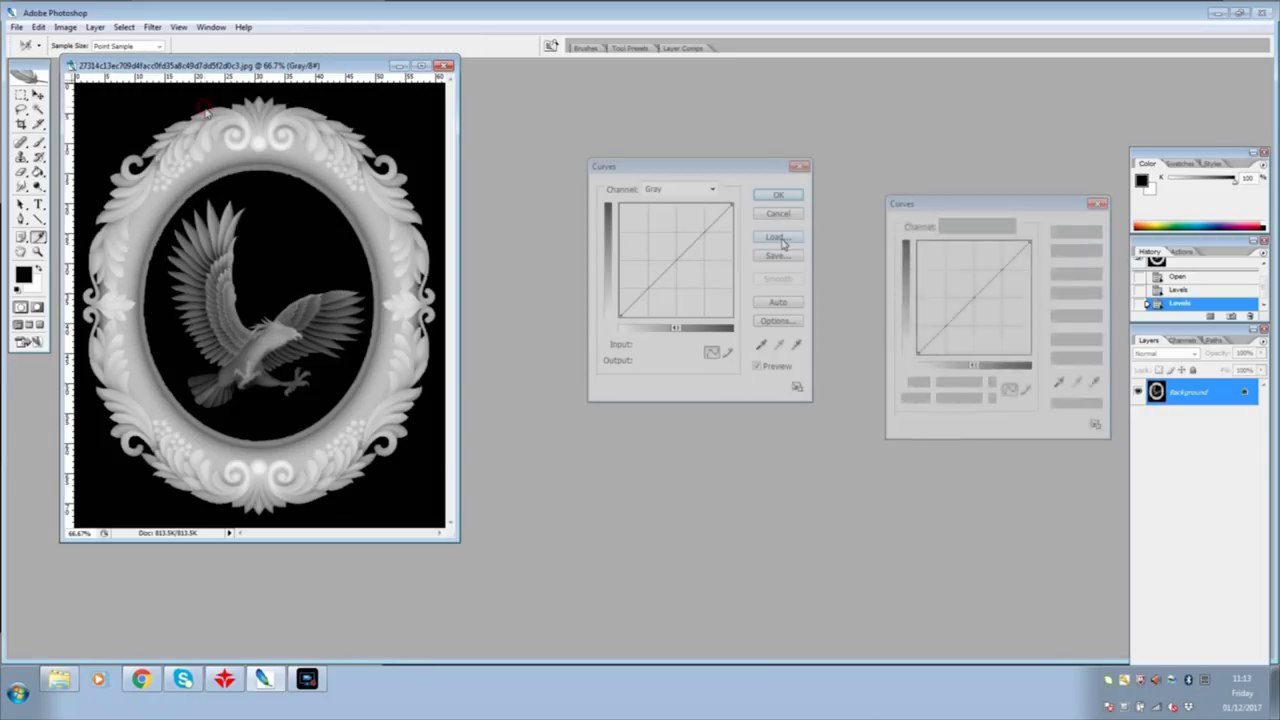
click(778, 238)
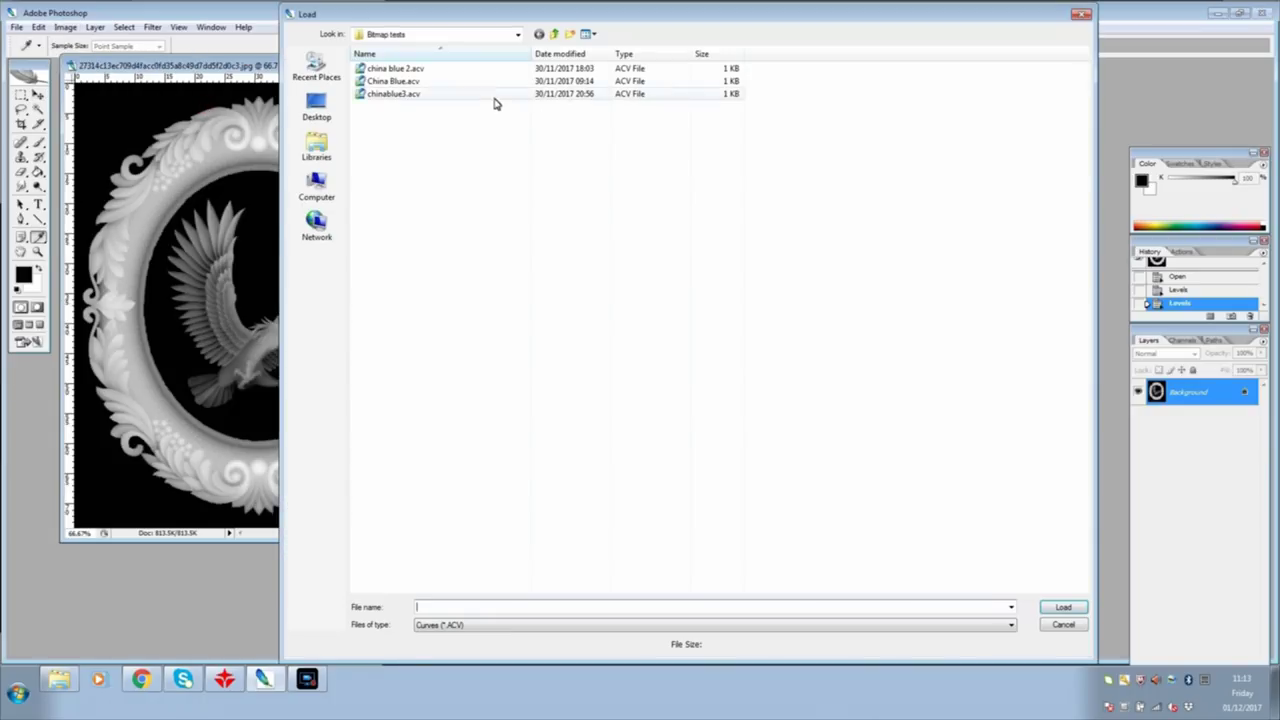
click(393, 82)
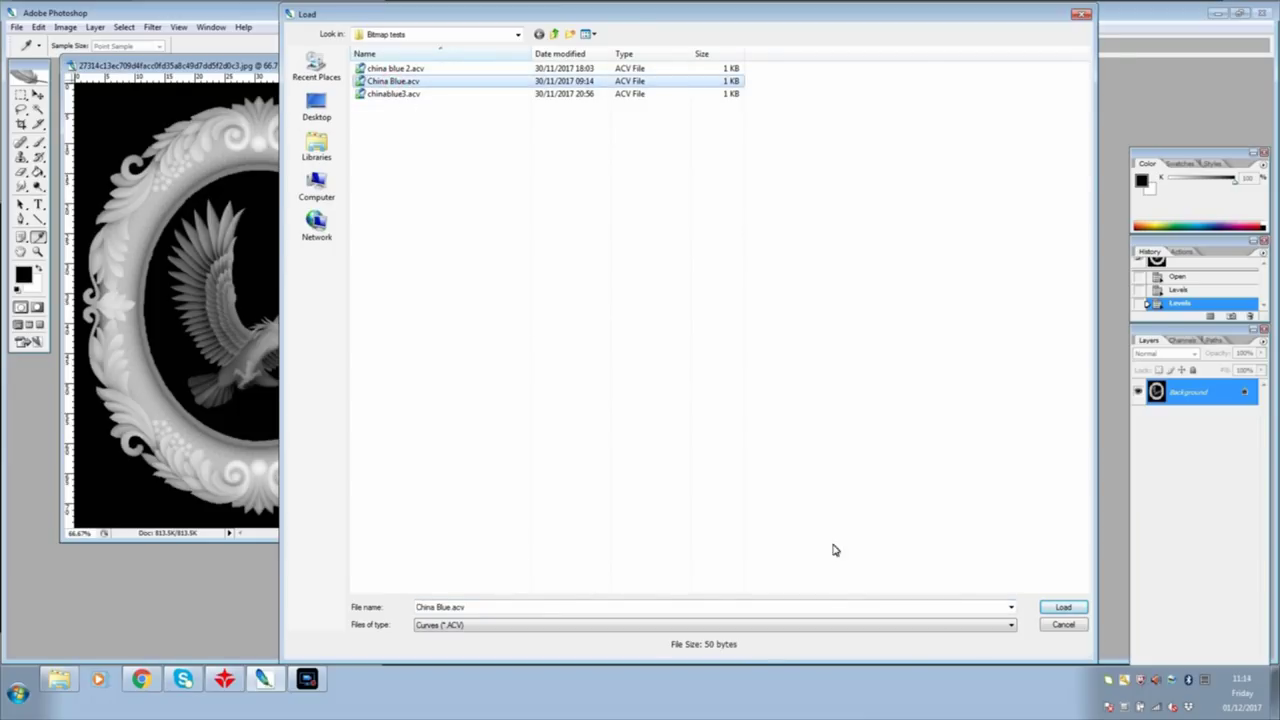
click(1060, 607)
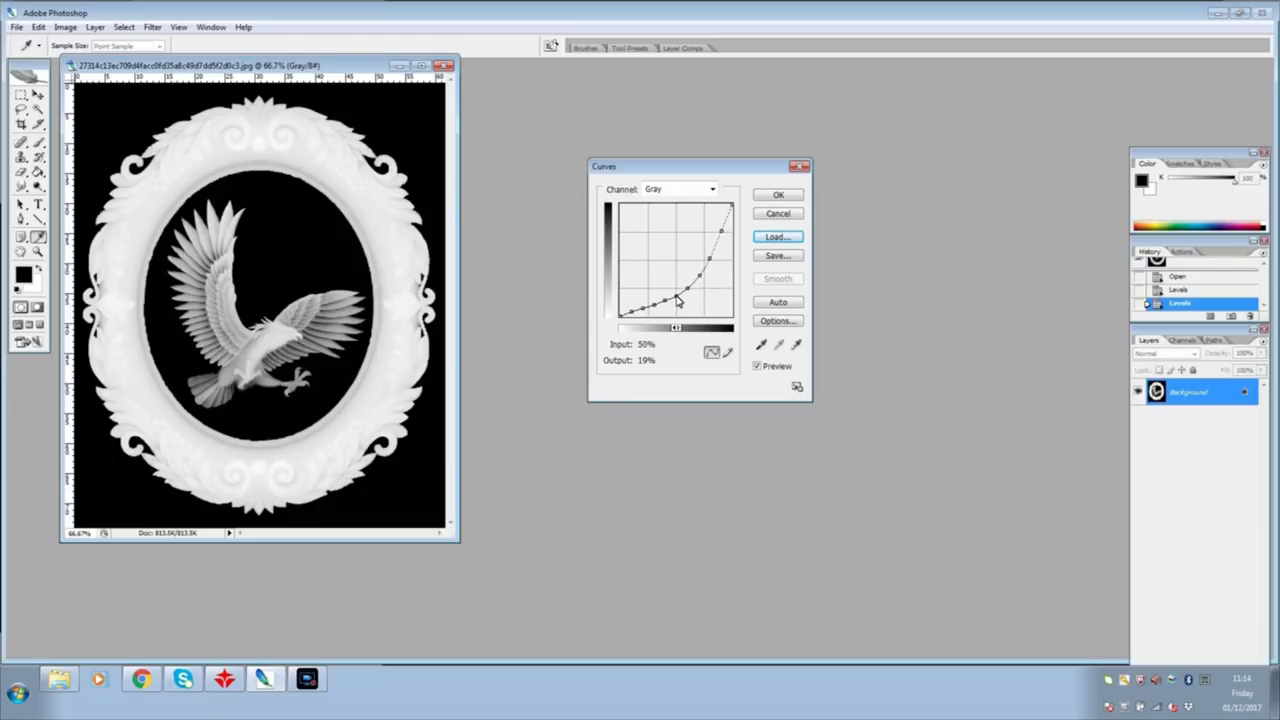
Step: Reshape the middle and upper part of the grey curve, placing the upper point at input 80, output 56
drag(676, 299, 676, 293)
click(686, 288)
click(698, 274)
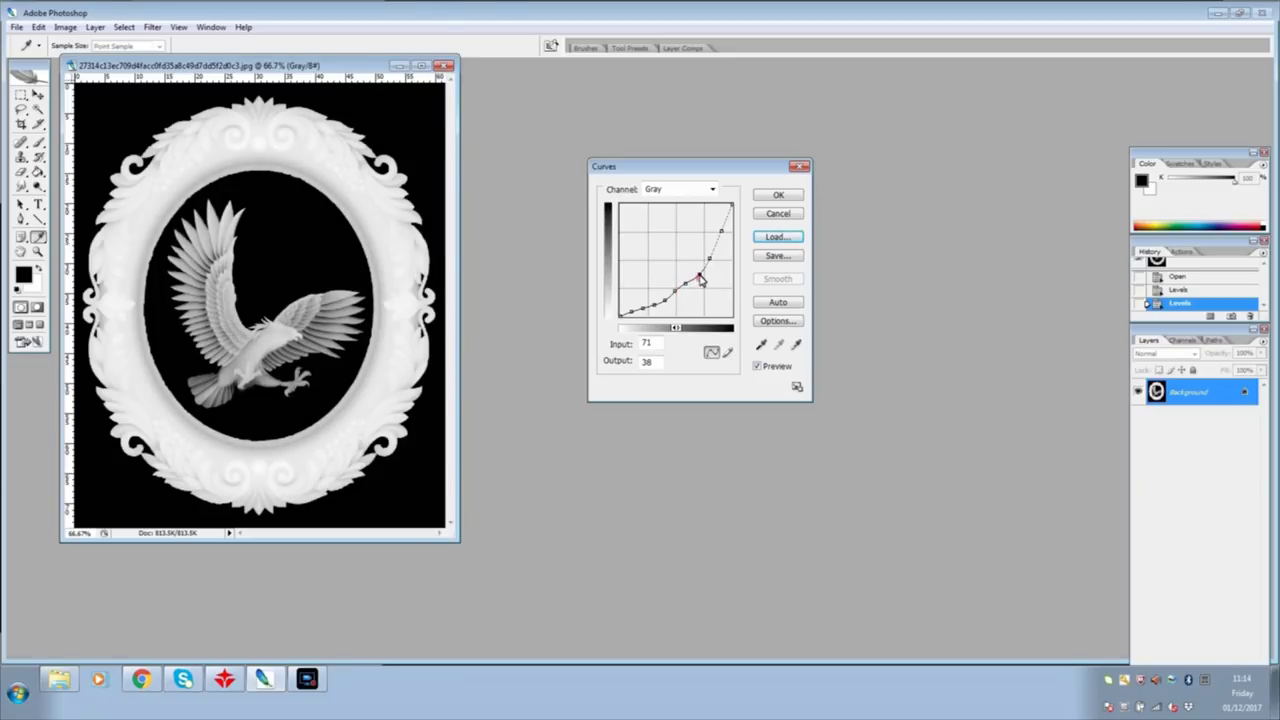
click(707, 259)
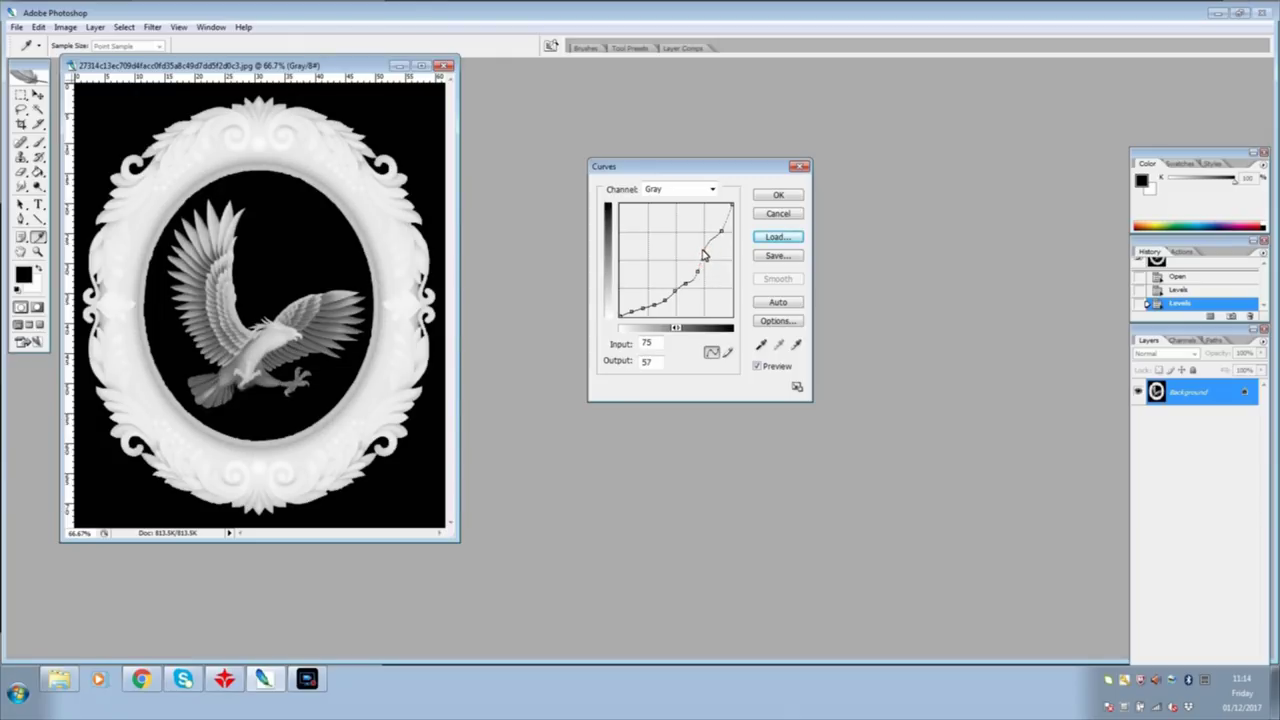
drag(704, 258, 711, 259)
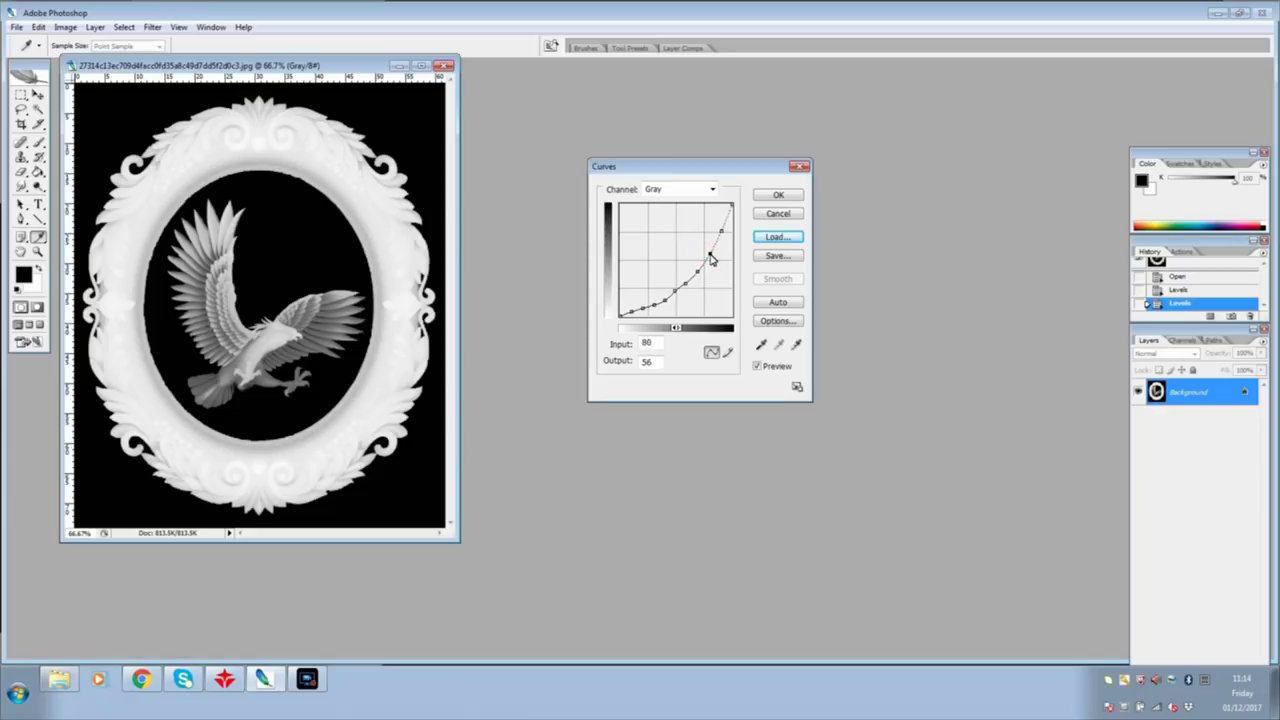
Step: Raise the curve point near input 41 to about output 20, smooth its neighbour at input 51, output 24, and apply Curves
click(665, 304)
drag(665, 304, 667, 296)
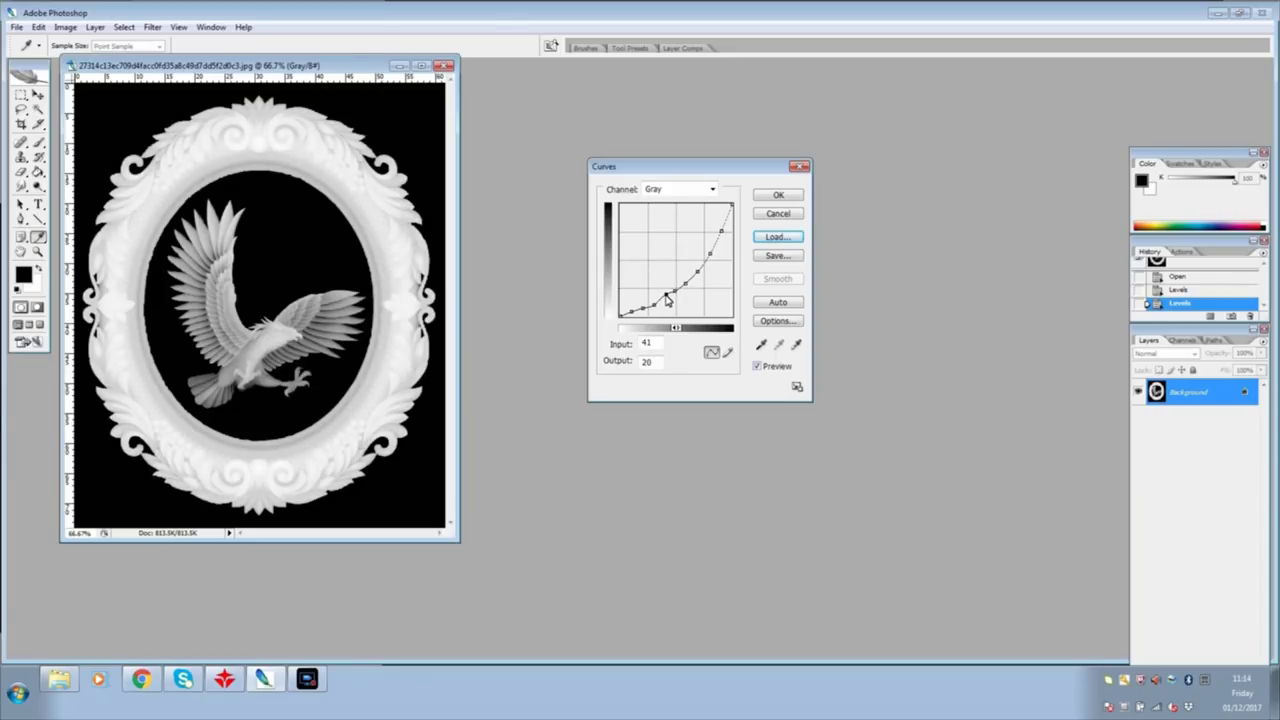
click(675, 289)
drag(668, 295, 668, 298)
click(675, 288)
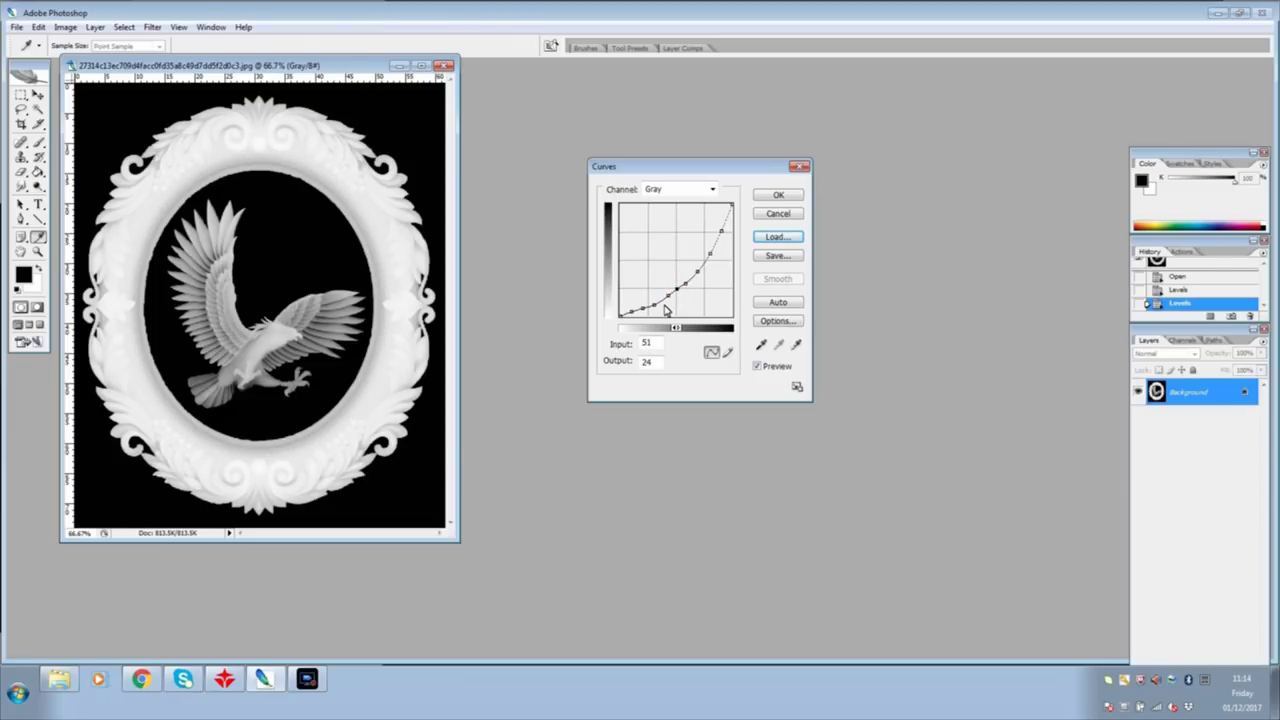
click(653, 310)
click(779, 196)
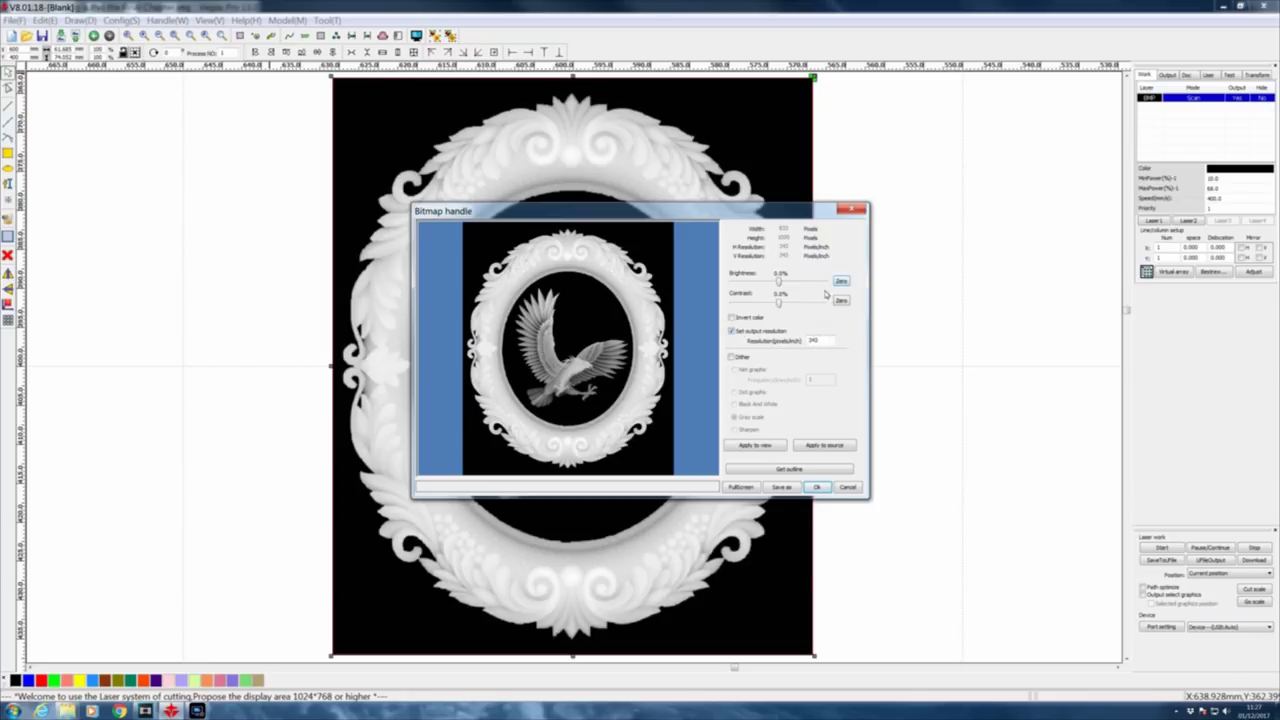
Step: Close the framed eagle's bitmap settings and examine the black layer's power, output and scan parameters
click(851, 211)
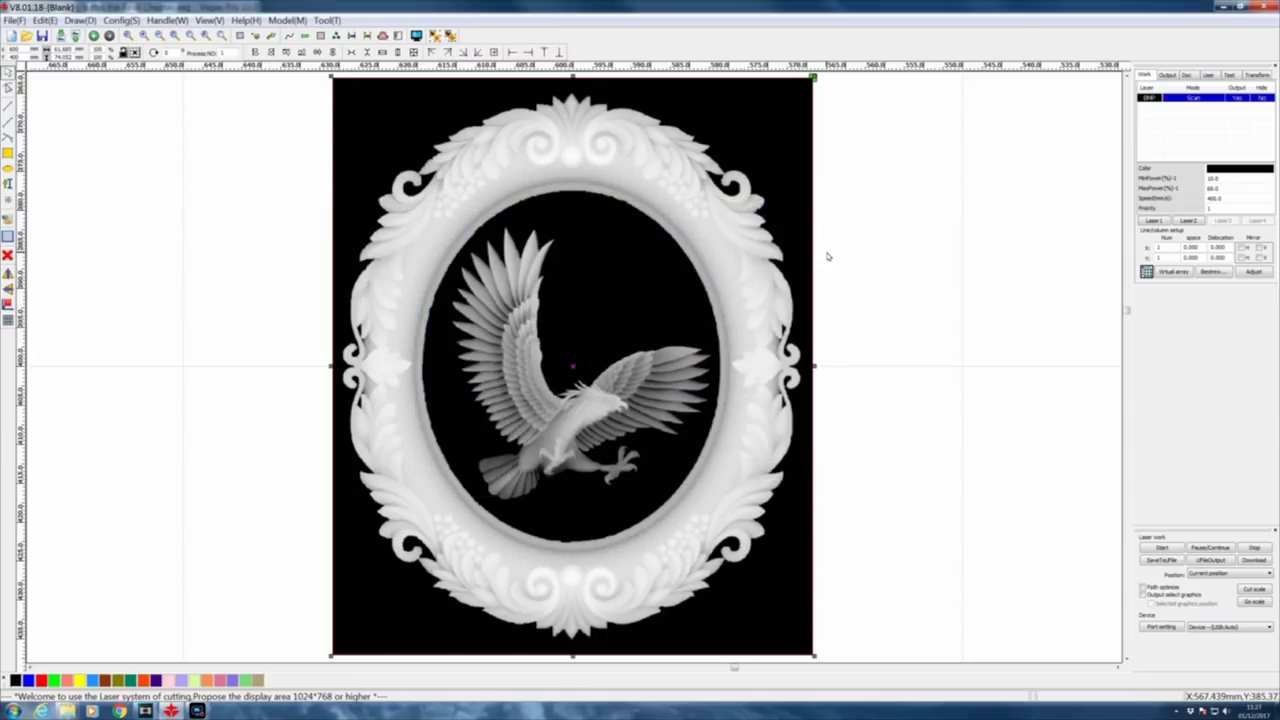
double_click(1180, 98)
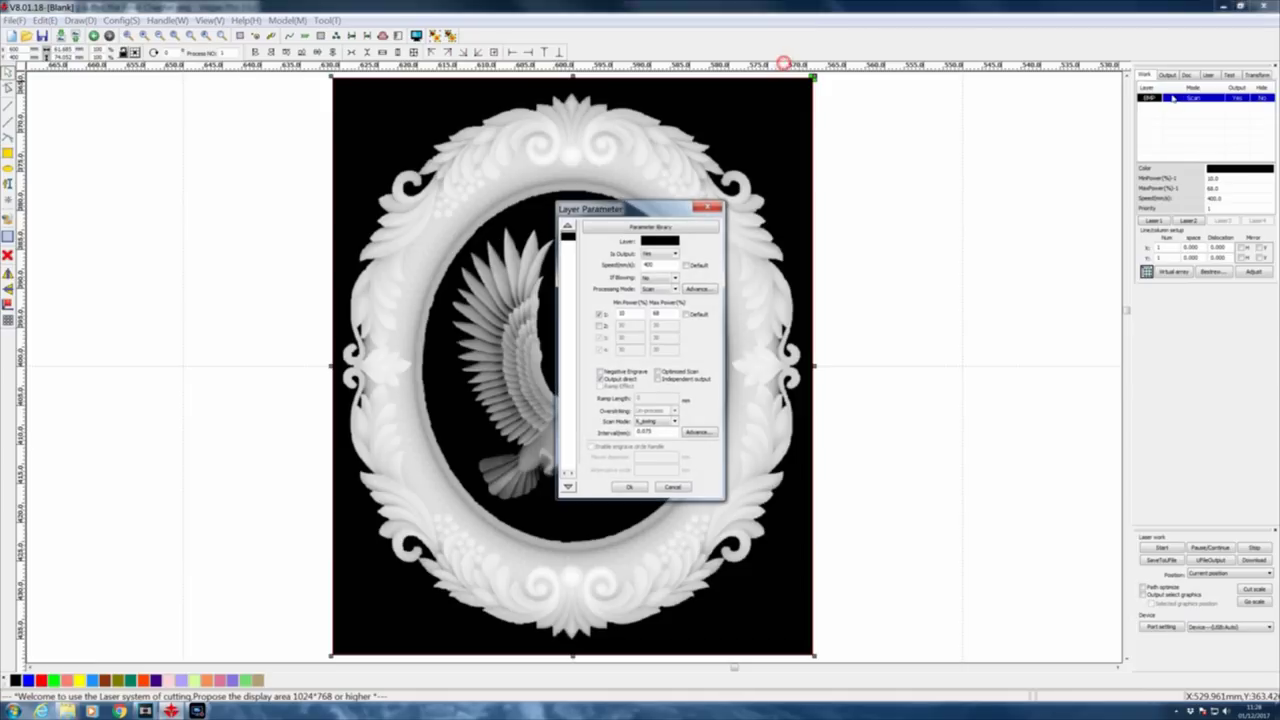
click(674, 253)
click(601, 380)
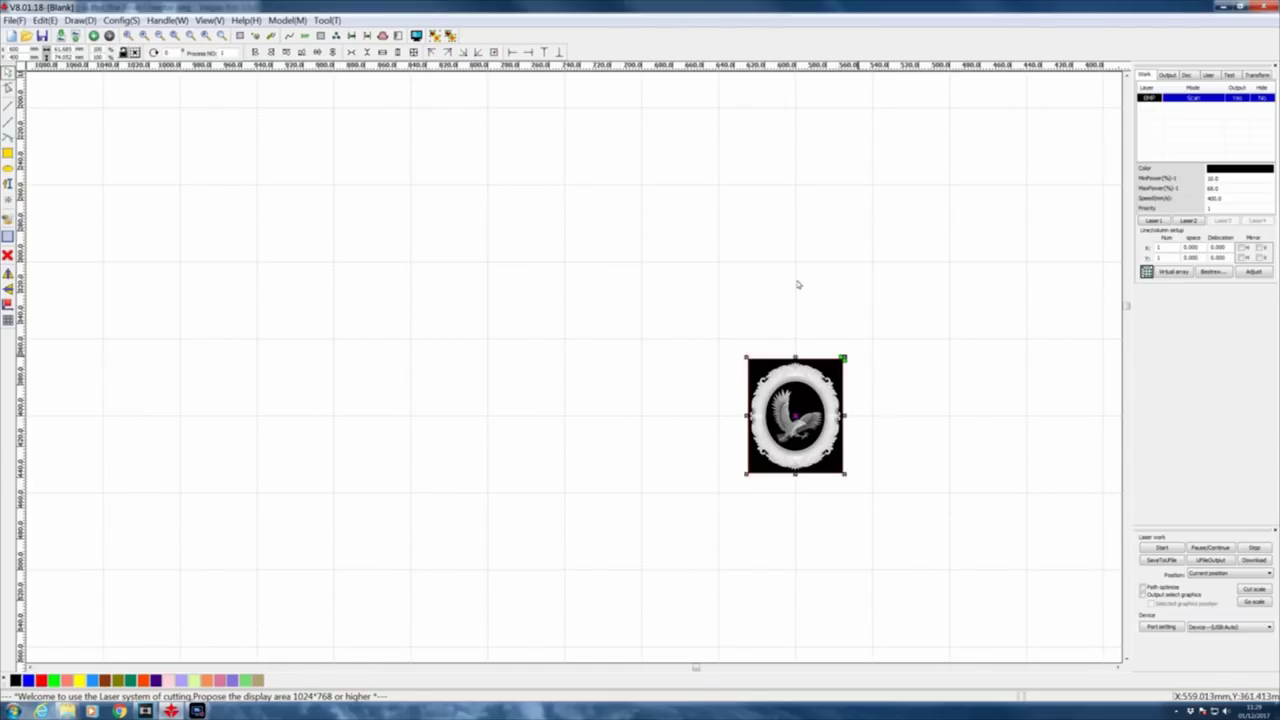
Step: Place a copy of the framed eagle on the blue layer diagonally below the original and check that layer's Output direct setting
click(472, 226)
drag(710, 341, 894, 517)
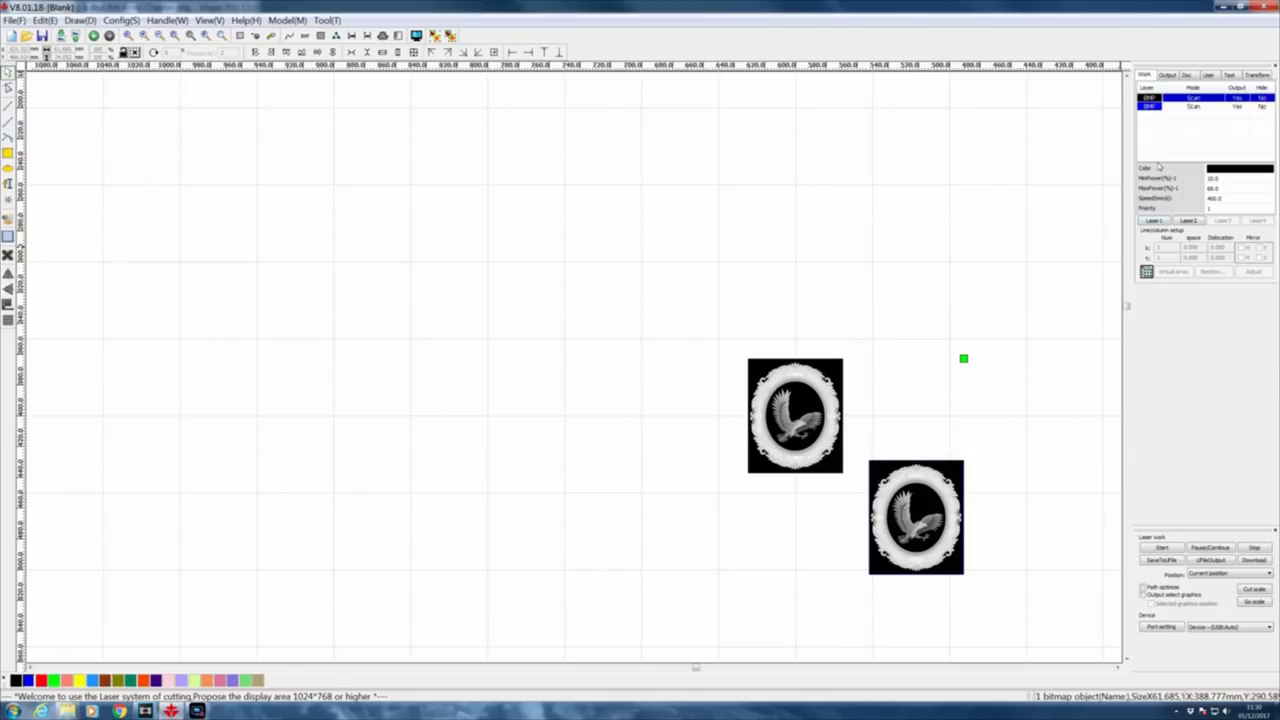
double_click(1150, 107)
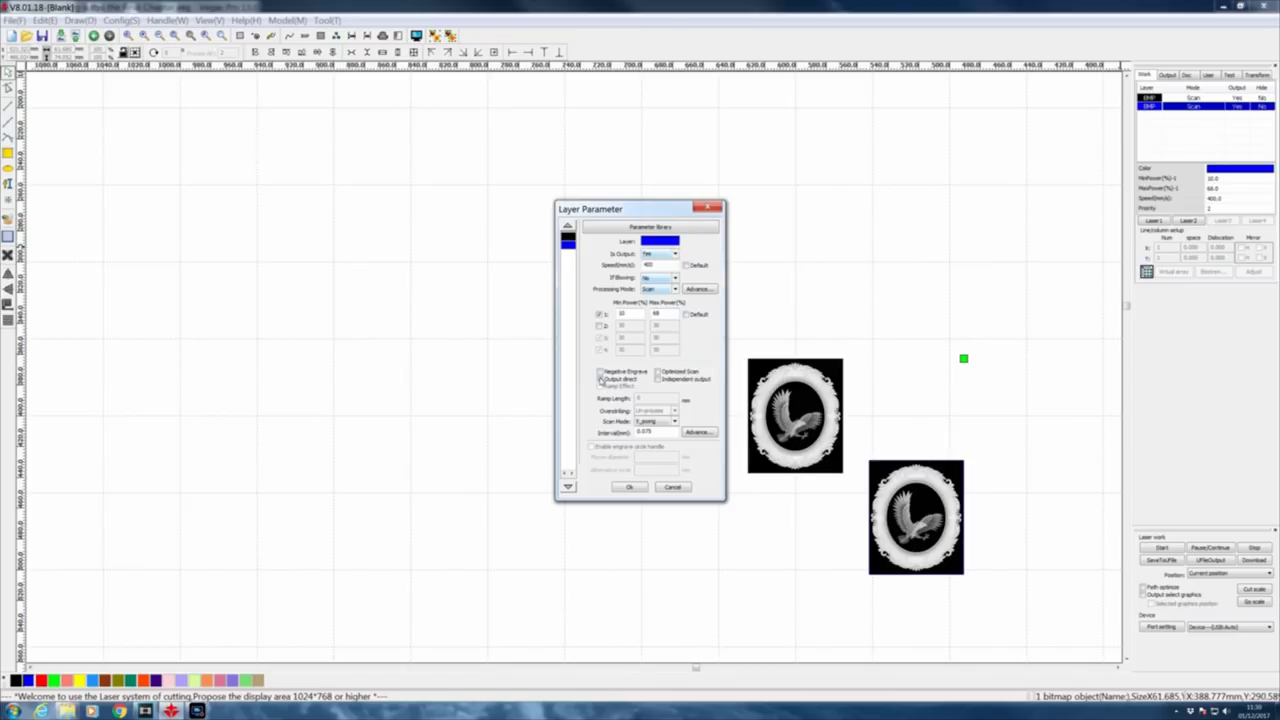
click(601, 380)
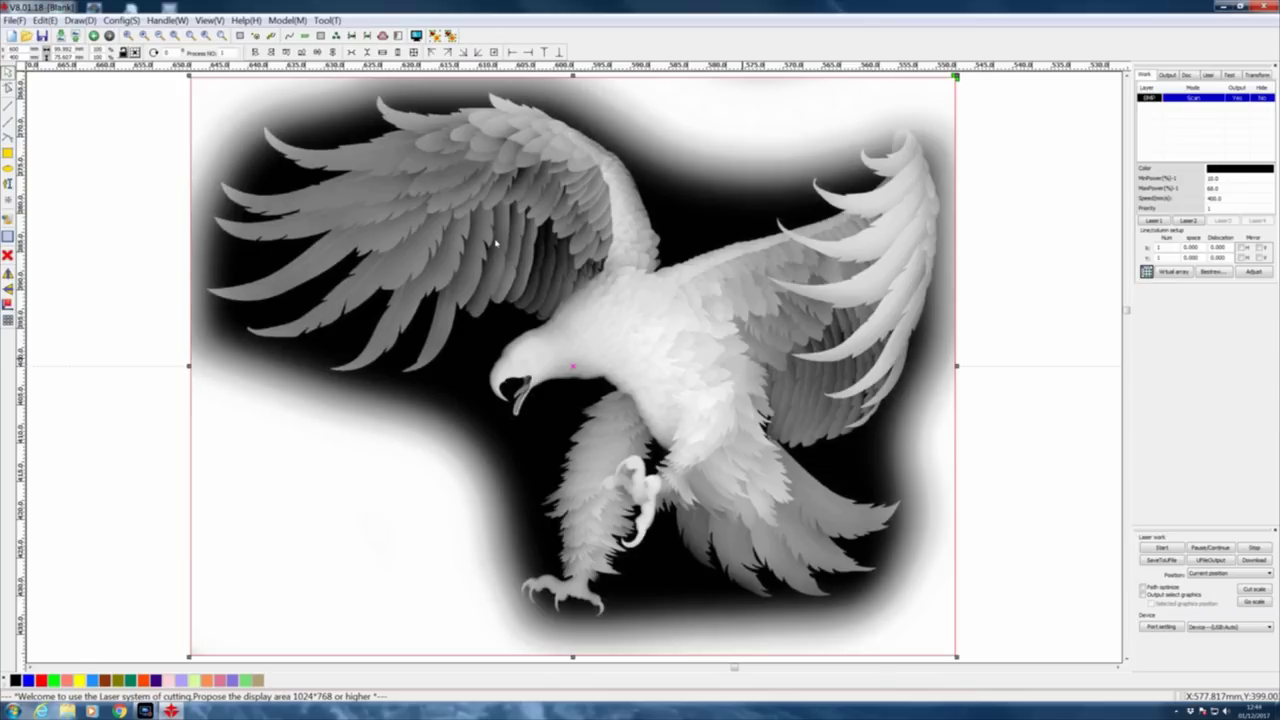
Step: Set the large eagle bitmap's output resolution to 600 pixels/inch and apply it to the view and the source
click(167, 20)
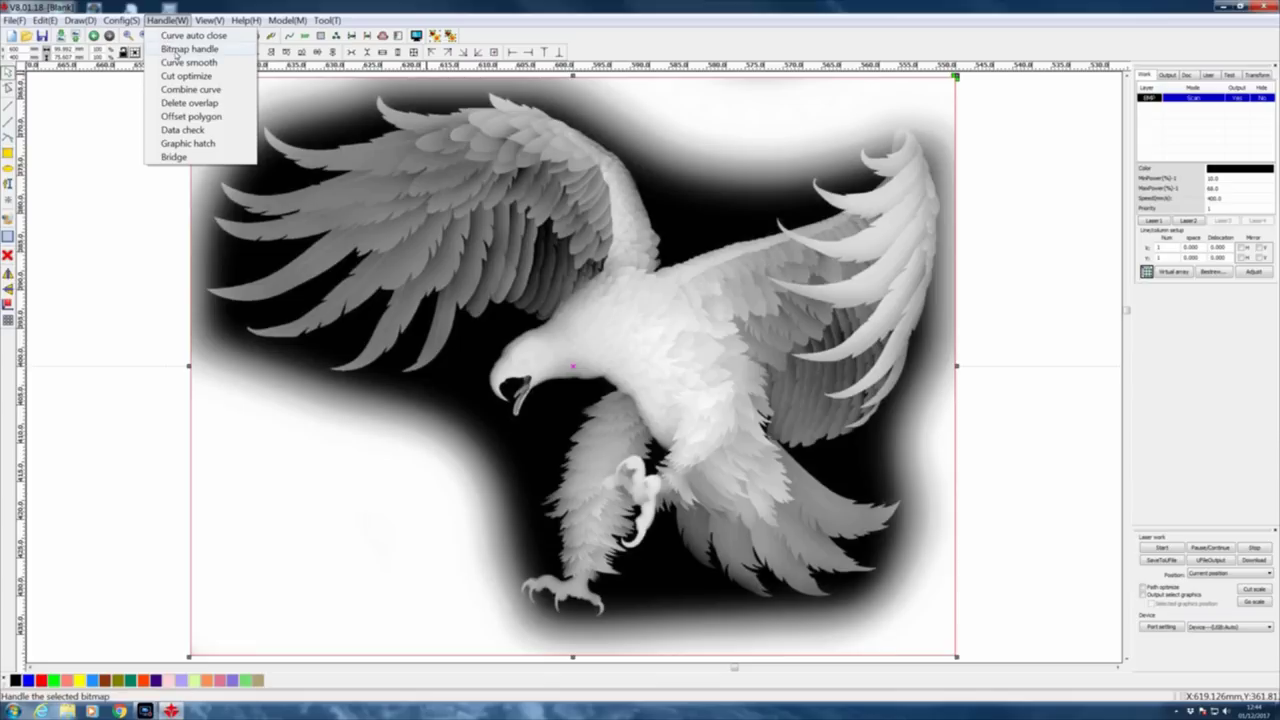
click(189, 48)
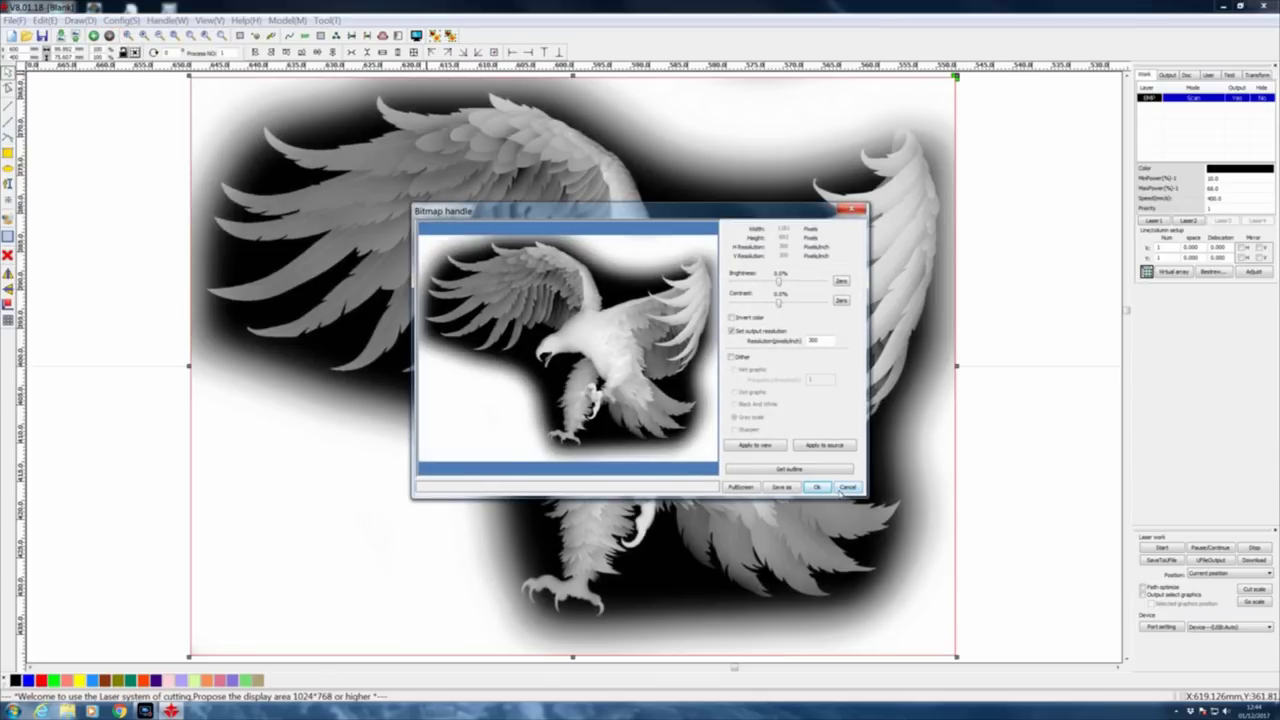
double_click(816, 341)
text(6)
click(756, 446)
click(828, 447)
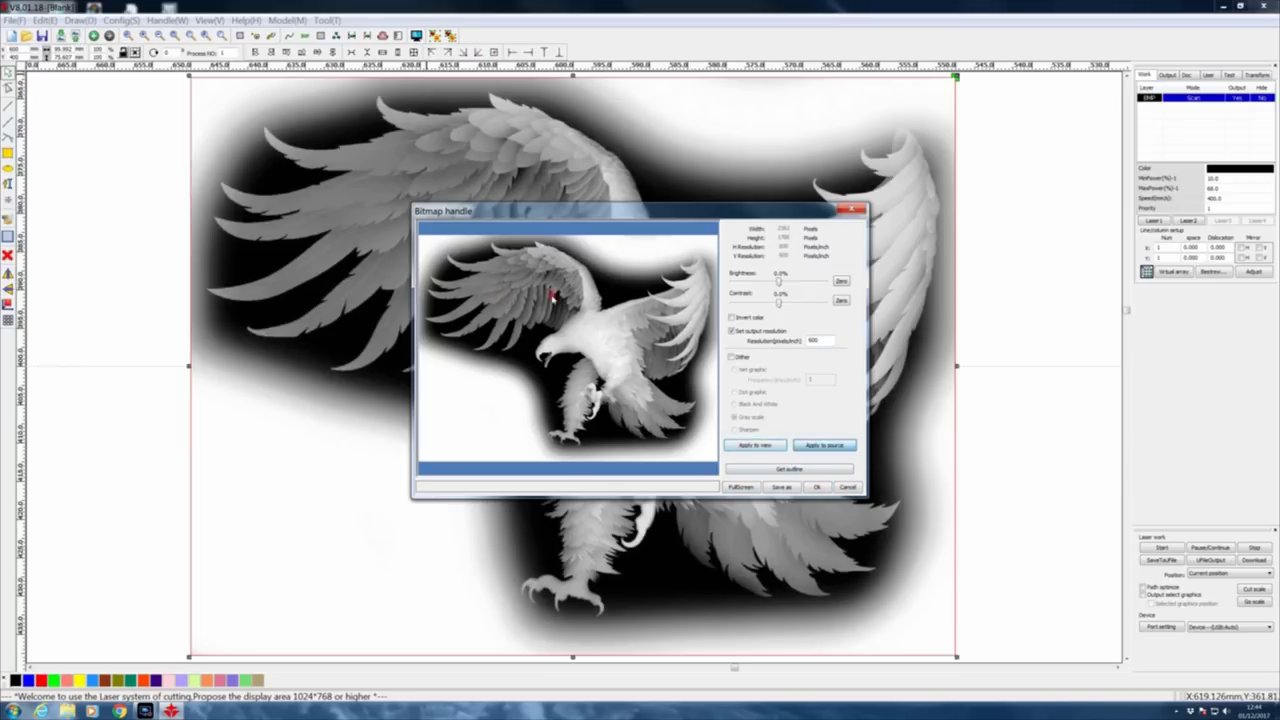
key(Return)
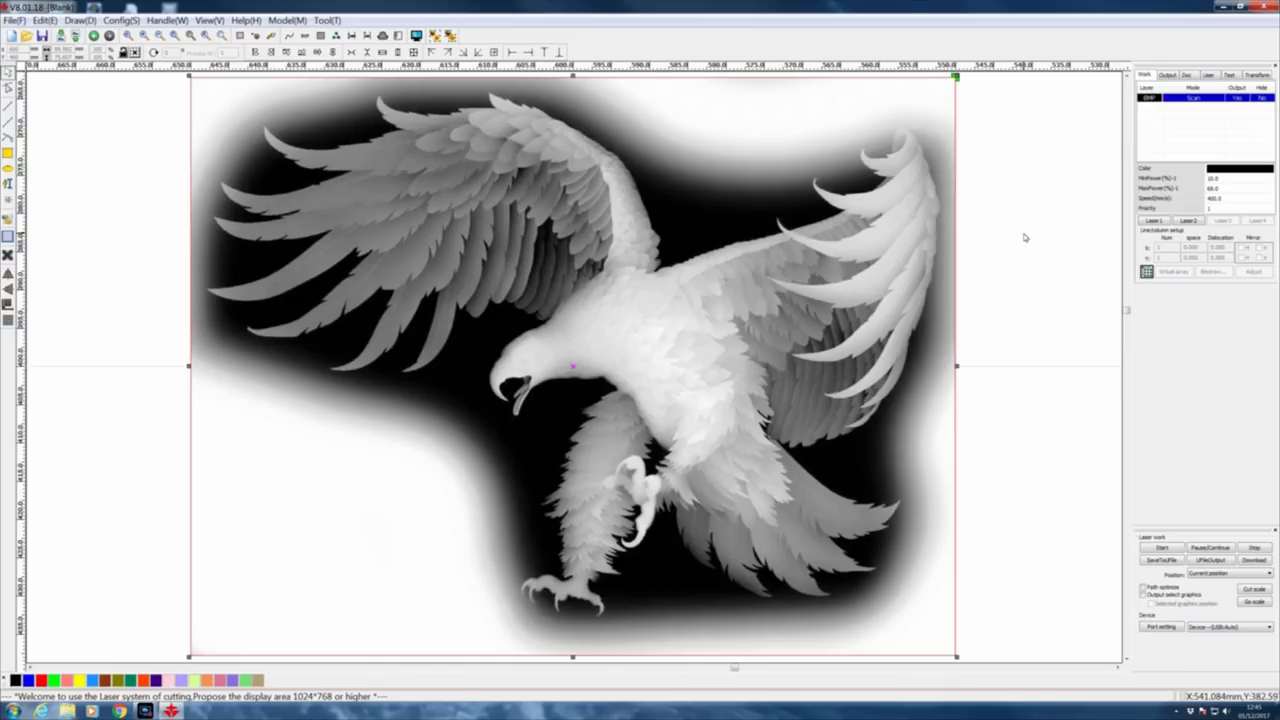
Step: Examine the black layer's power, scan mode and interval for the eagle bitmap and accept the parameters
scroll(600, 197, down, 5)
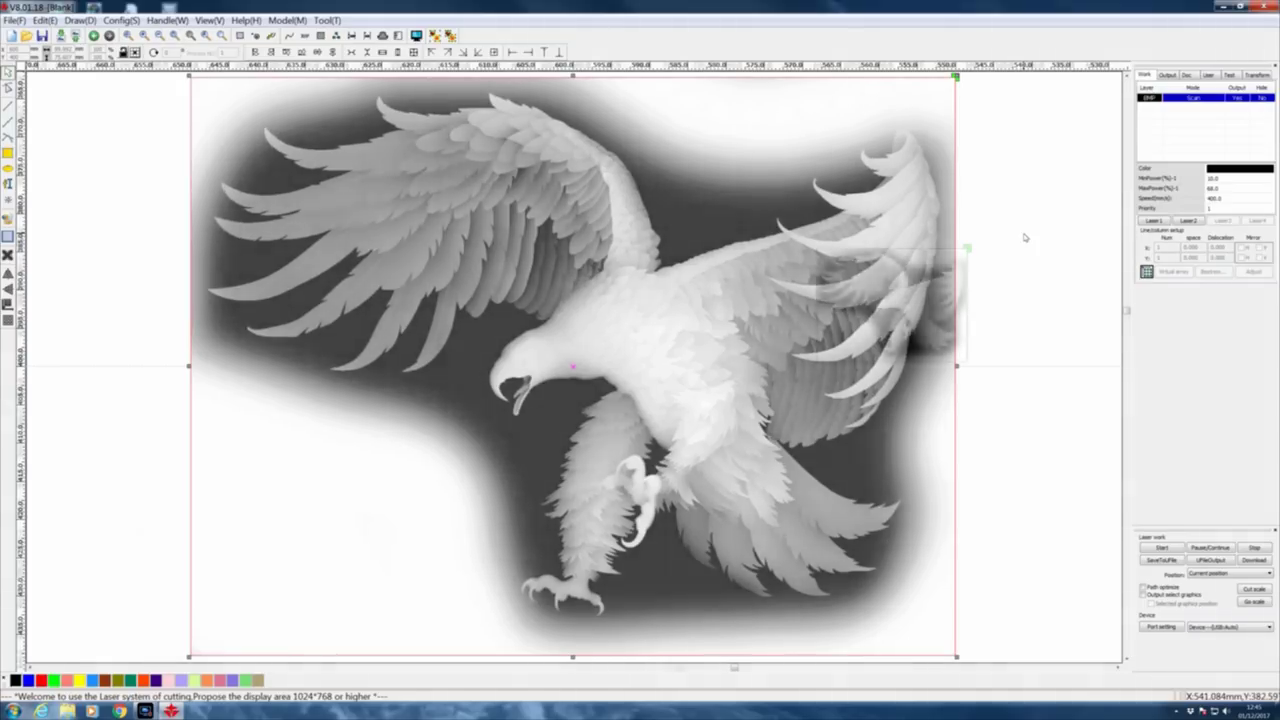
double_click(1150, 98)
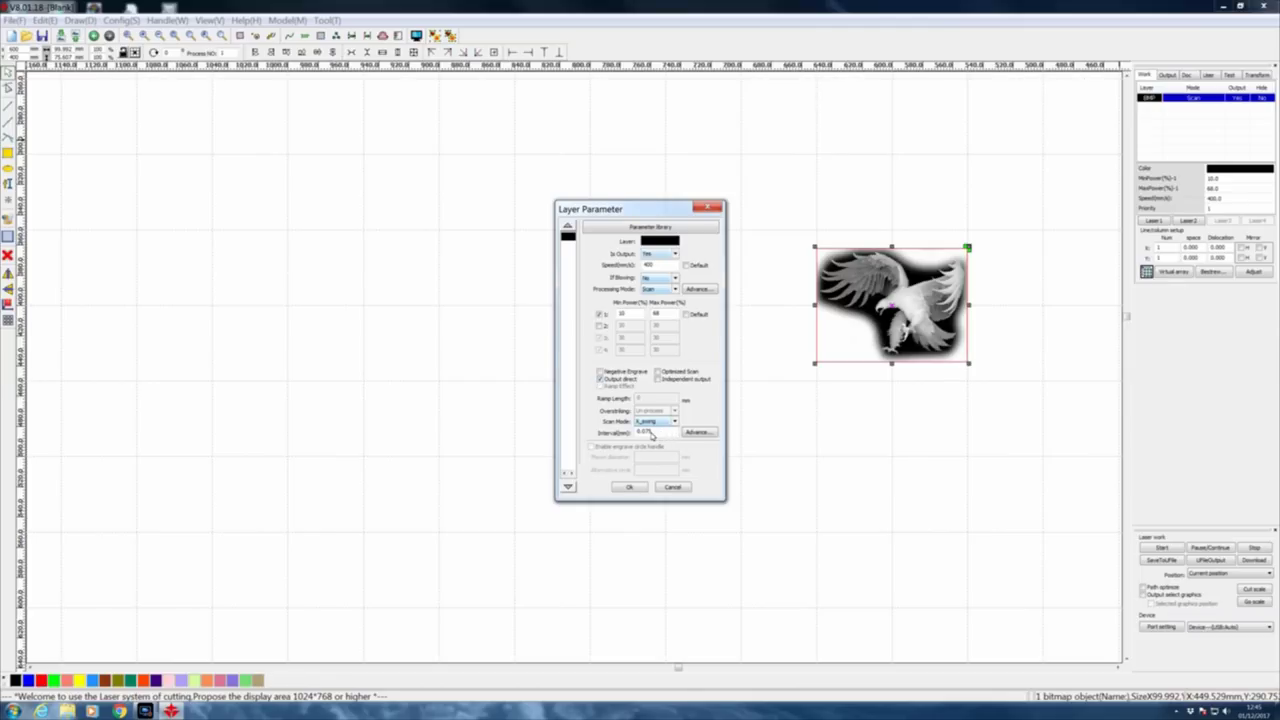
click(626, 488)
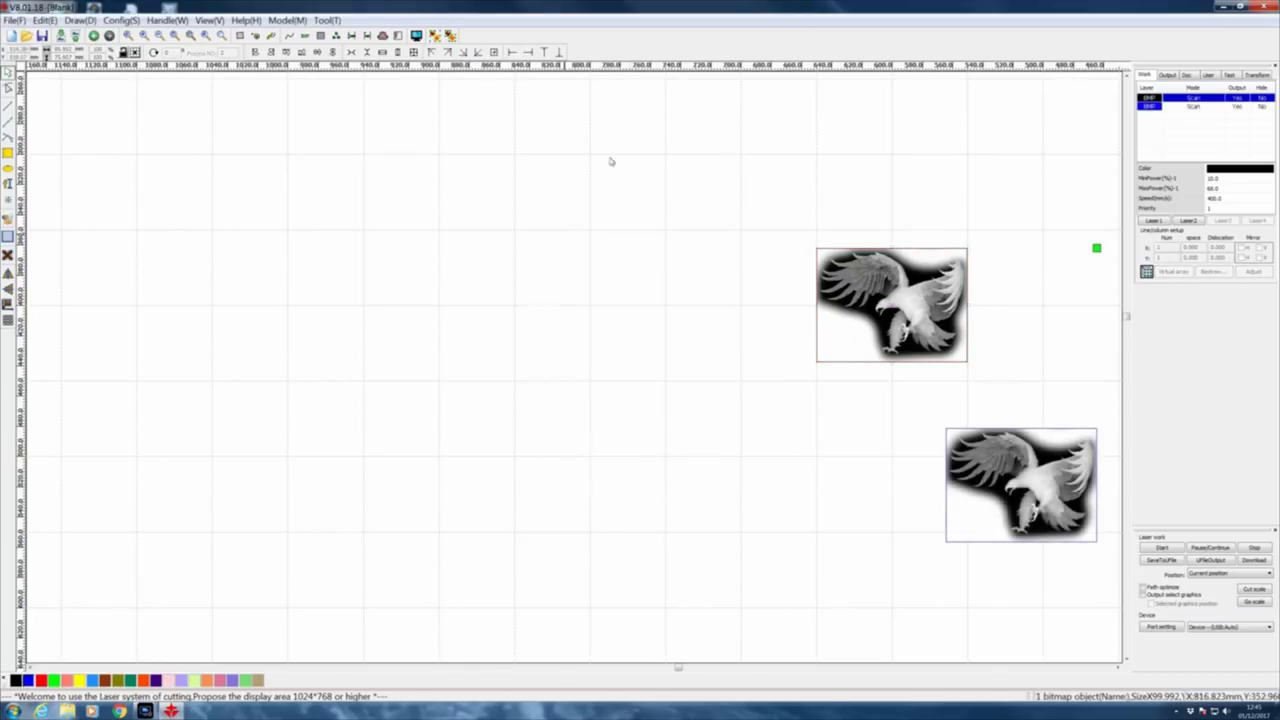
Step: Examine the blue layer's power, scan mode and interval, accept them, and select the blue layer's eagle copy
double_click(1150, 106)
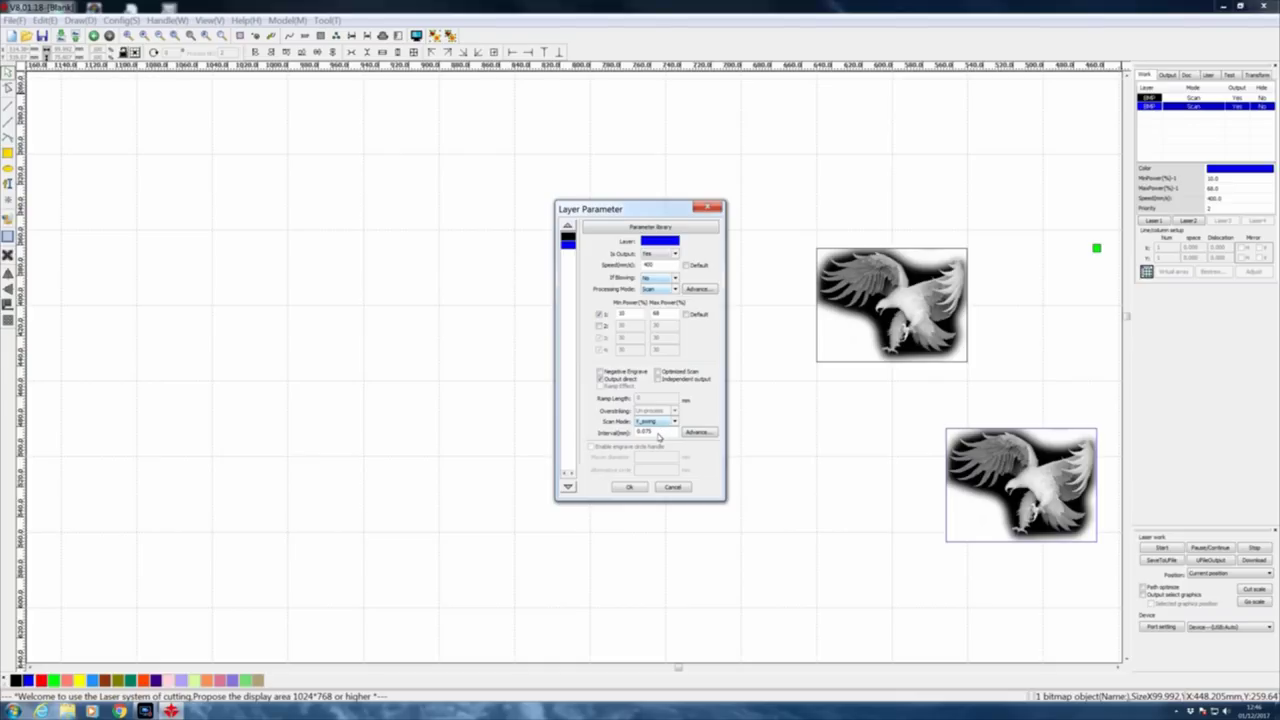
click(632, 488)
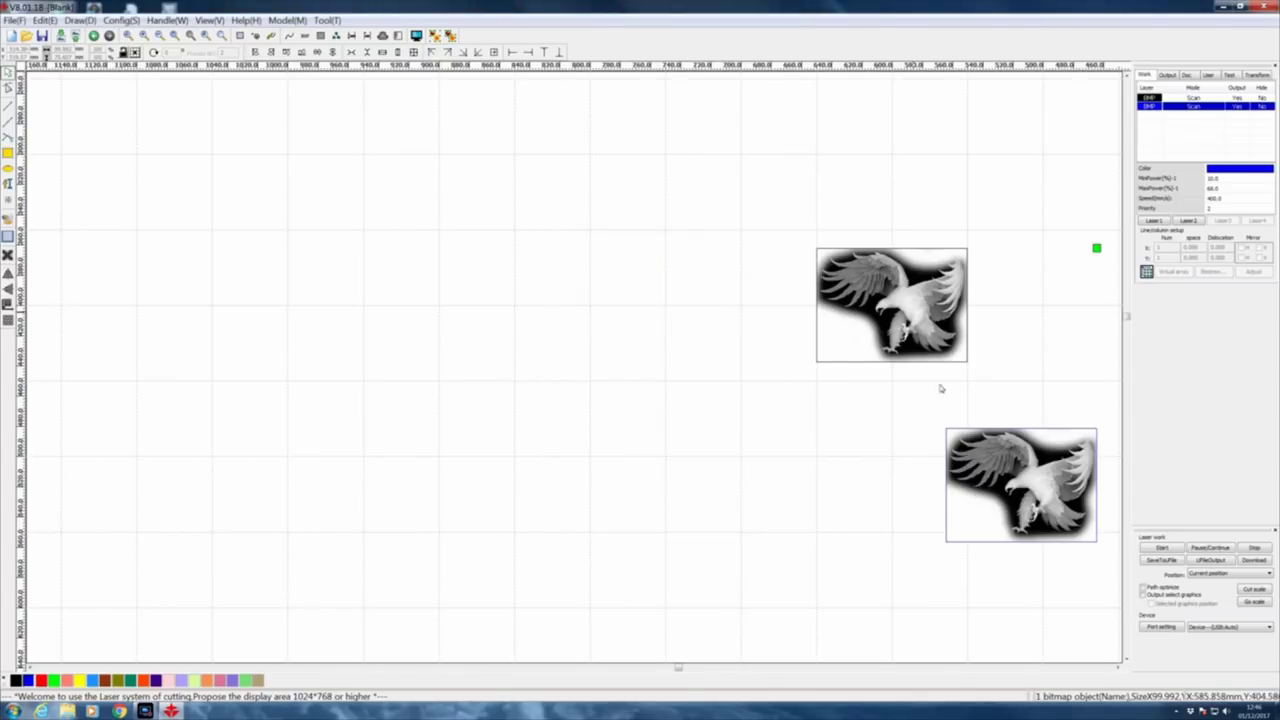
drag(906, 405, 1116, 588)
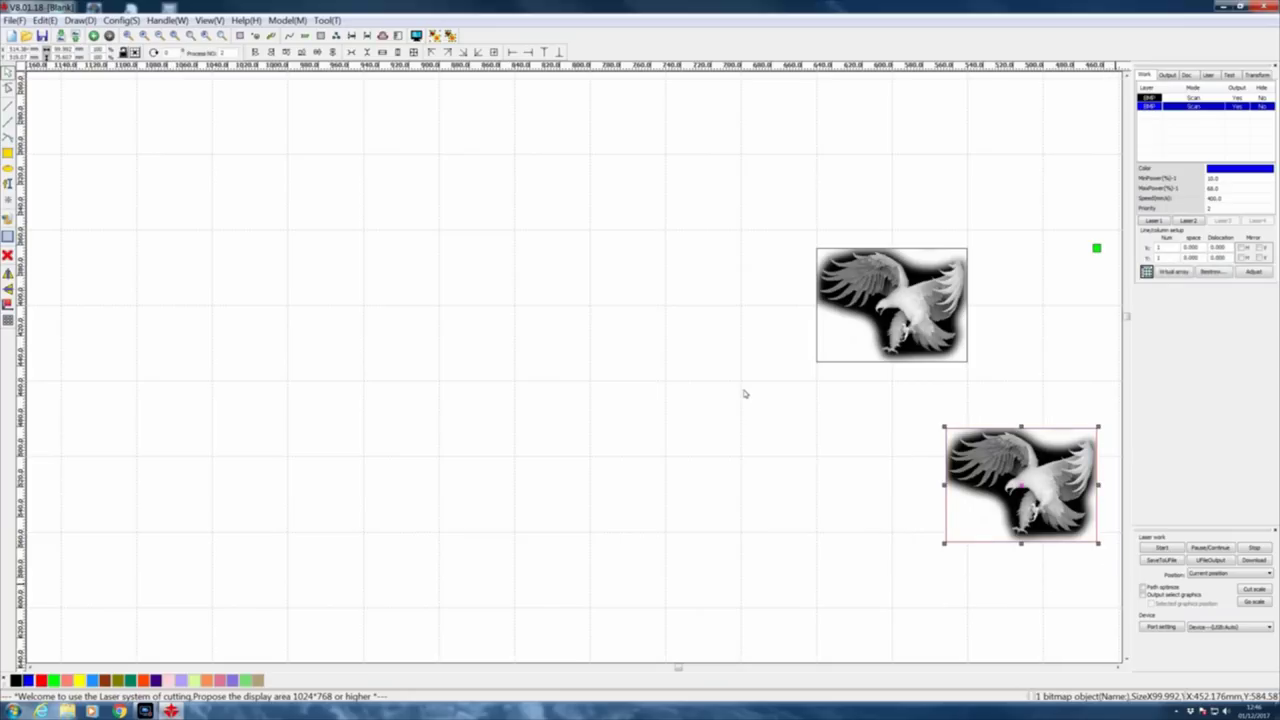